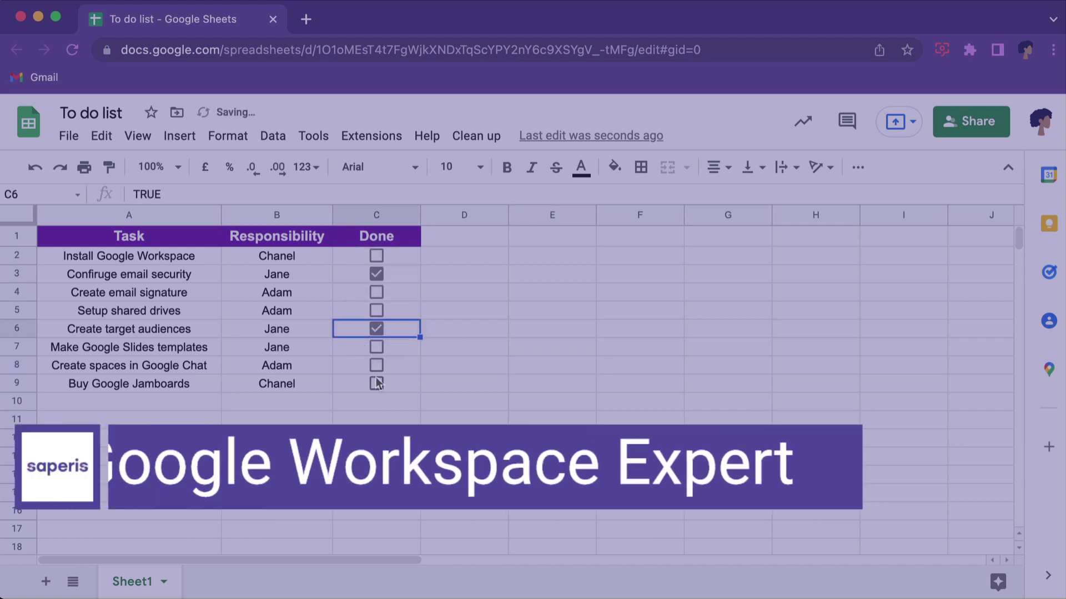
Tick the Done boxes for Make Google Slides templates and Buy Google Jamboards.
left_click(378, 384)
left_click(476, 135)
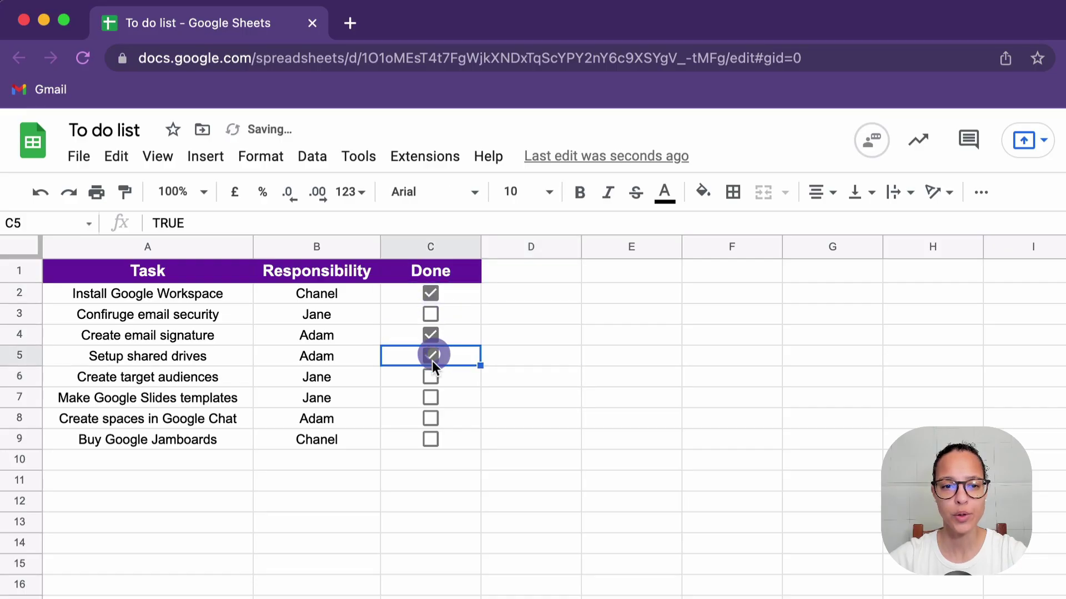
left_click(431, 398)
left_click(431, 440)
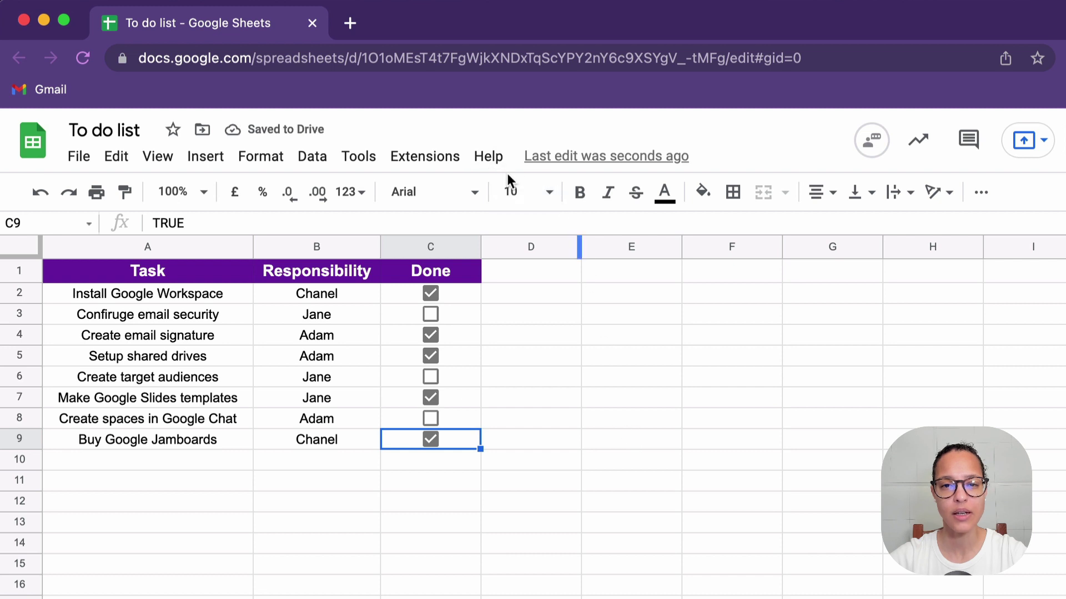
Create an Apps Script project for the spreadsheet and rename it 'Clean up'.
left_click(424, 155)
left_click(443, 255)
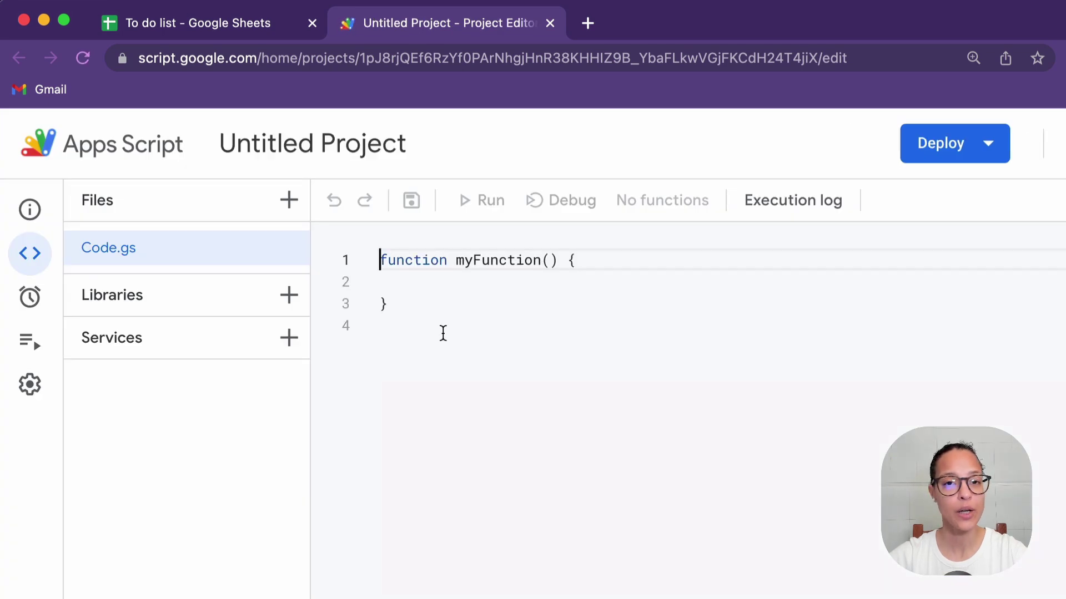
left_click(399, 143)
type("Clean up")
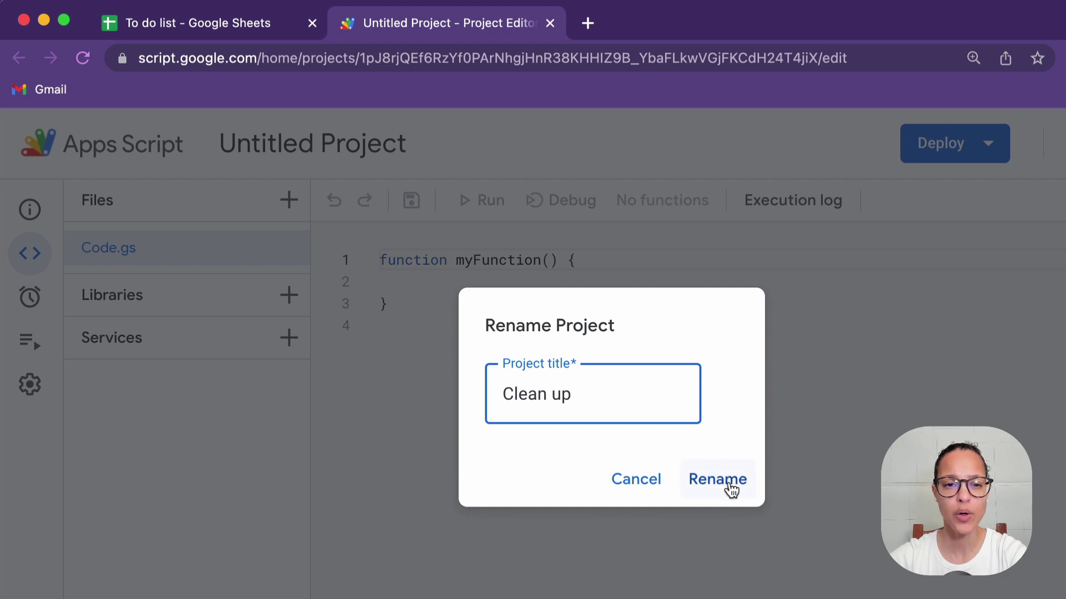
left_click(718, 479)
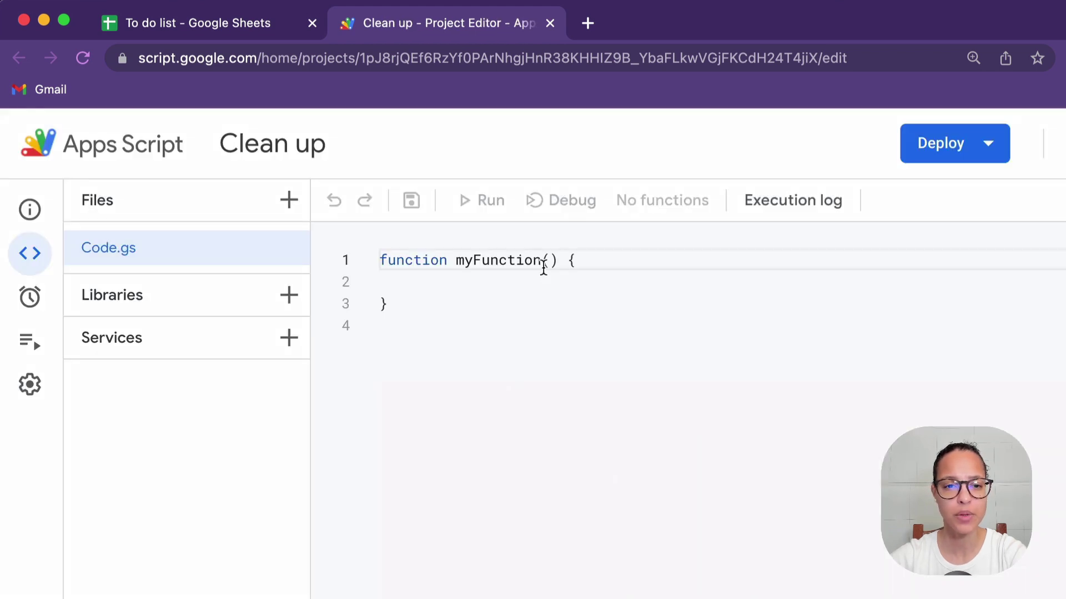
Rename myFunction to cleanUp and add let sheet = SpreadsheetApp.getActiveSheet();.
left_click_drag(541, 260, 457, 261)
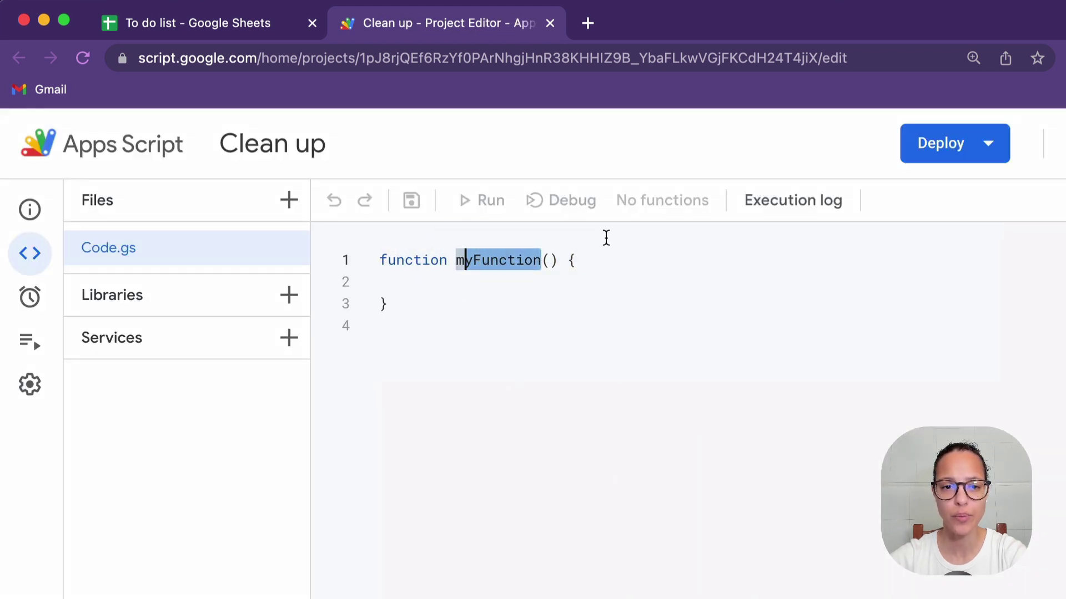
type("cleanU")
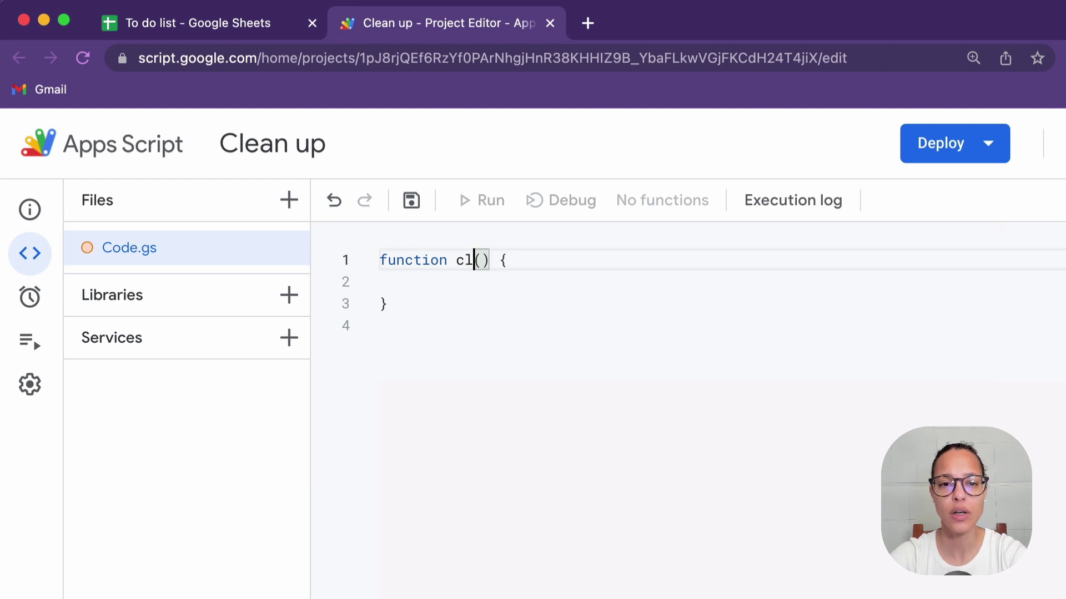
type("p")
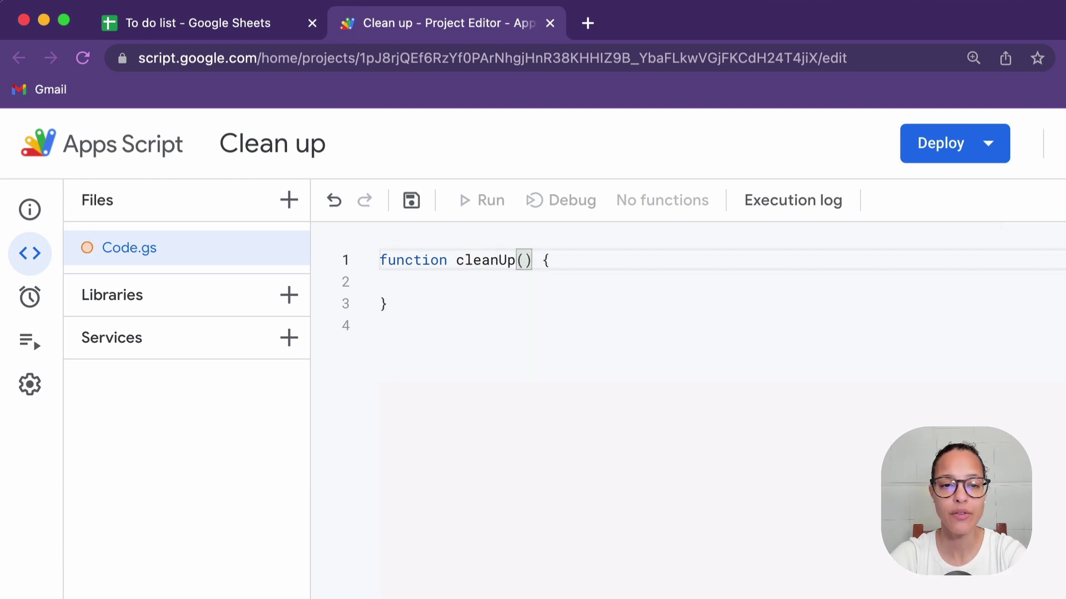
key("Down")
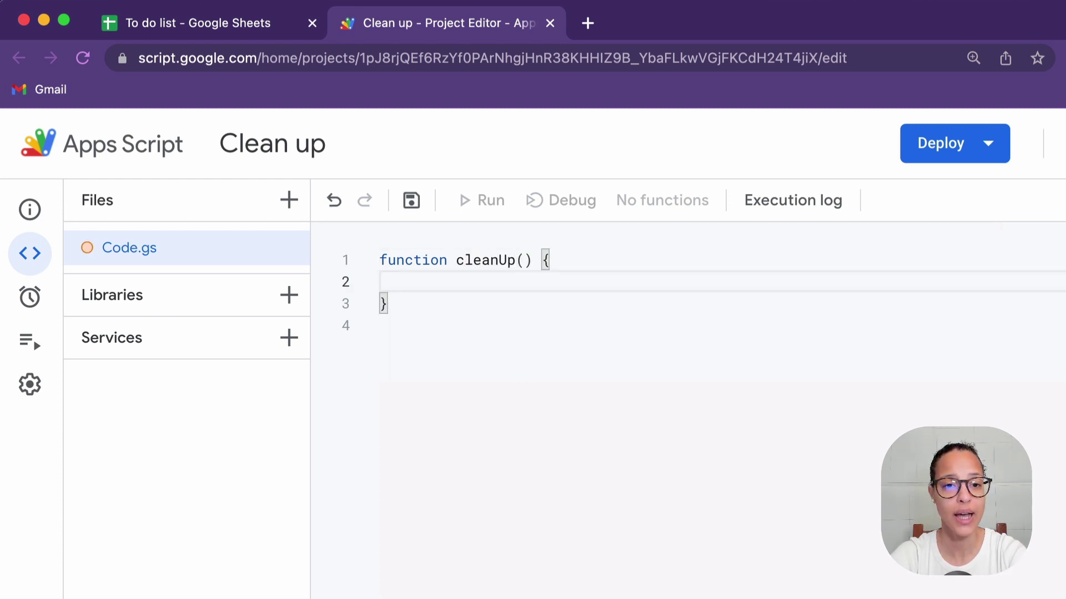
type("let sheet = ")
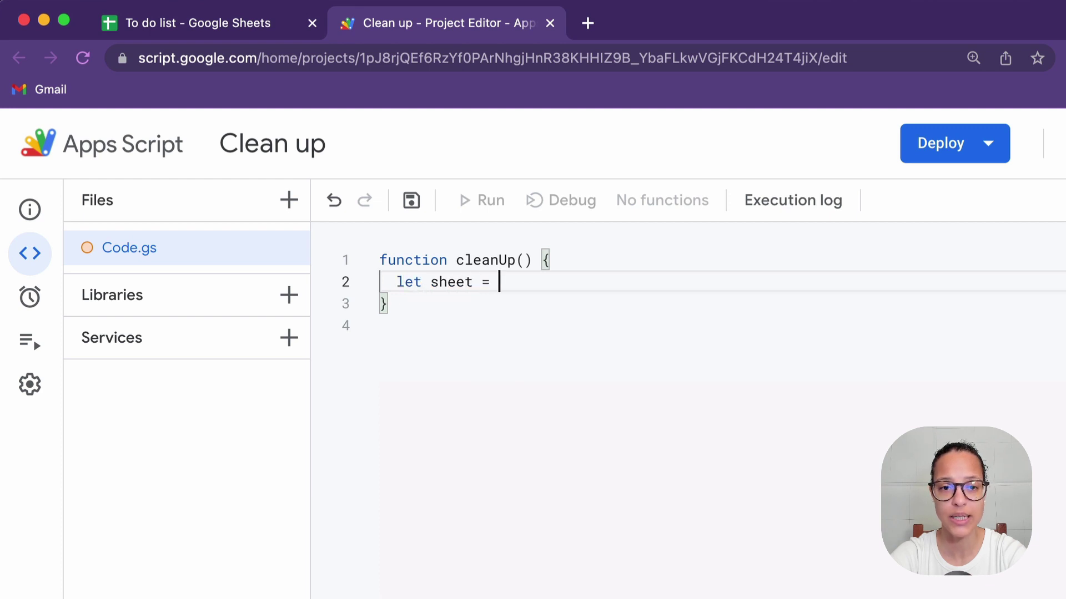
type("Spr")
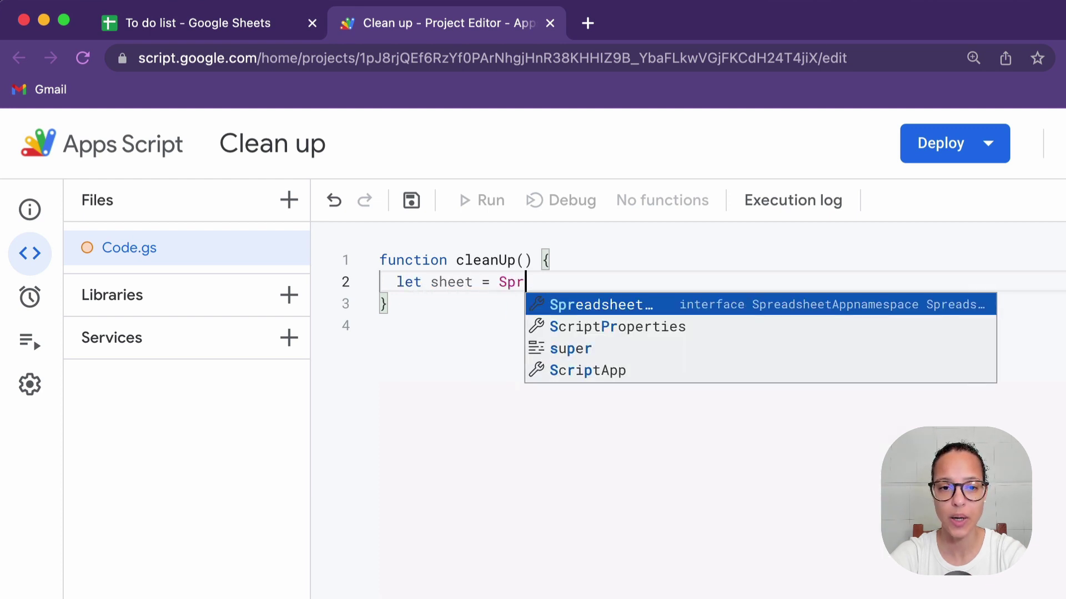
key("Tab")
type(".get")
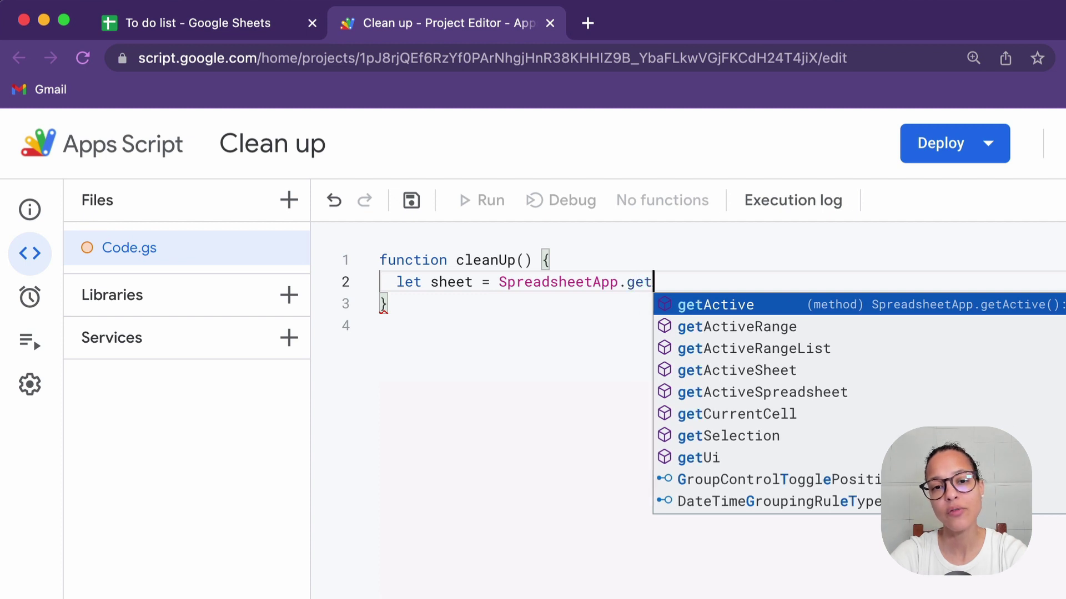
key("Down")
key("Down")
key("Down")
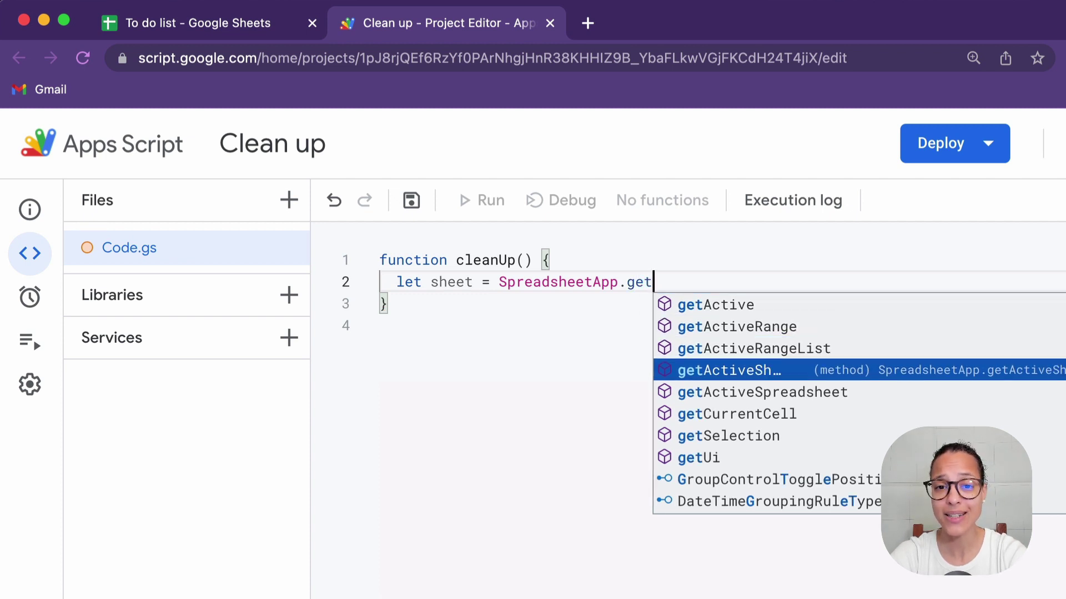
key("Return")
type("();")
Add let data = sheet.getDataRange().getValues(); to read all sheet values.
key("Return")
type("let data = ")
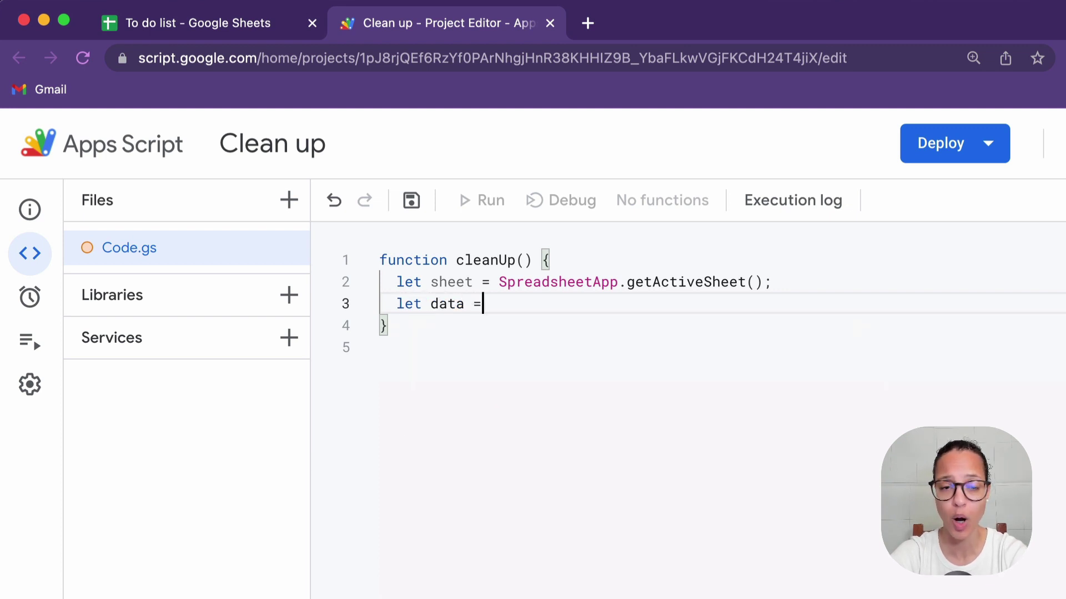
type("sheet.")
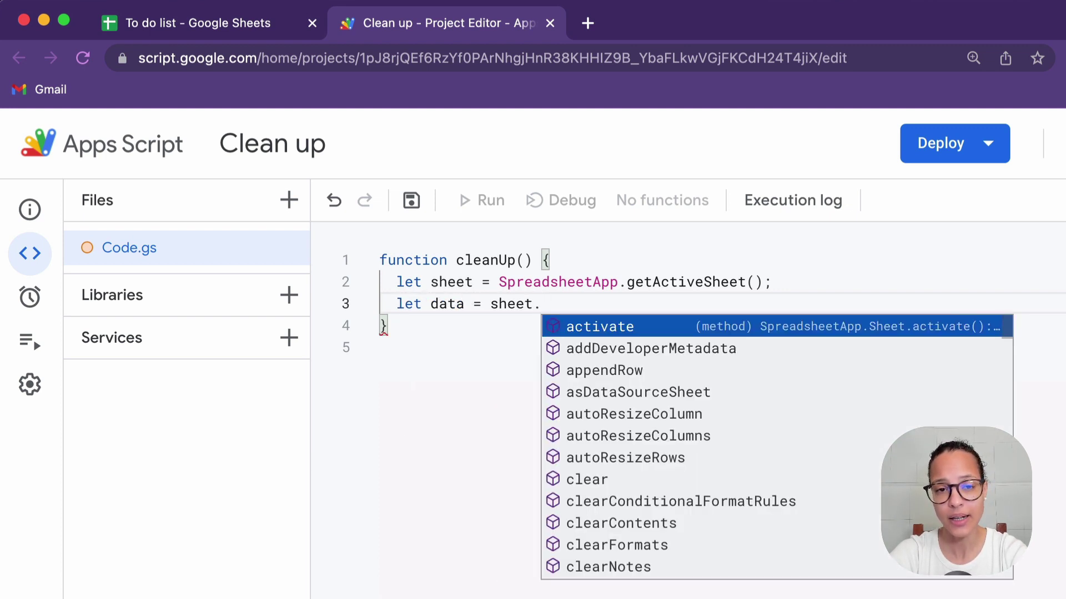
type("getDa")
key("Tab")
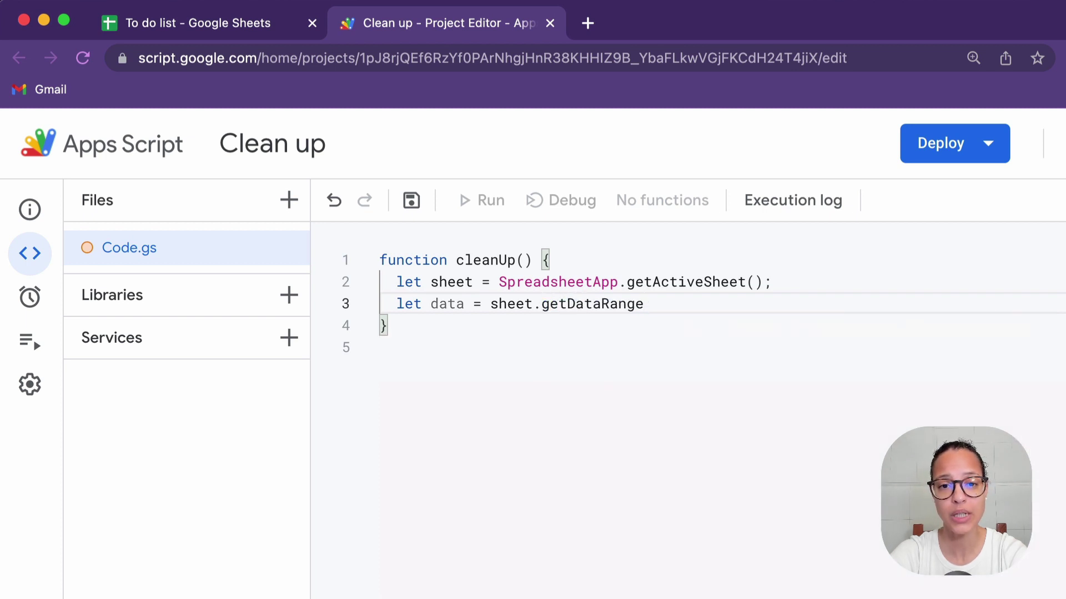
type("().get")
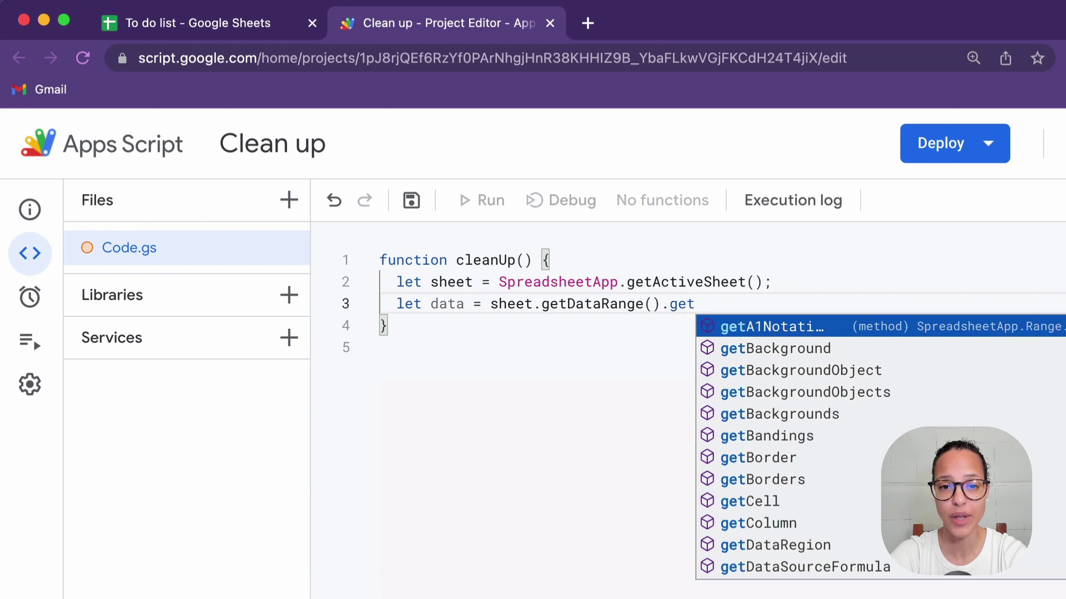
type("V")
key("Down")
key("Tab")
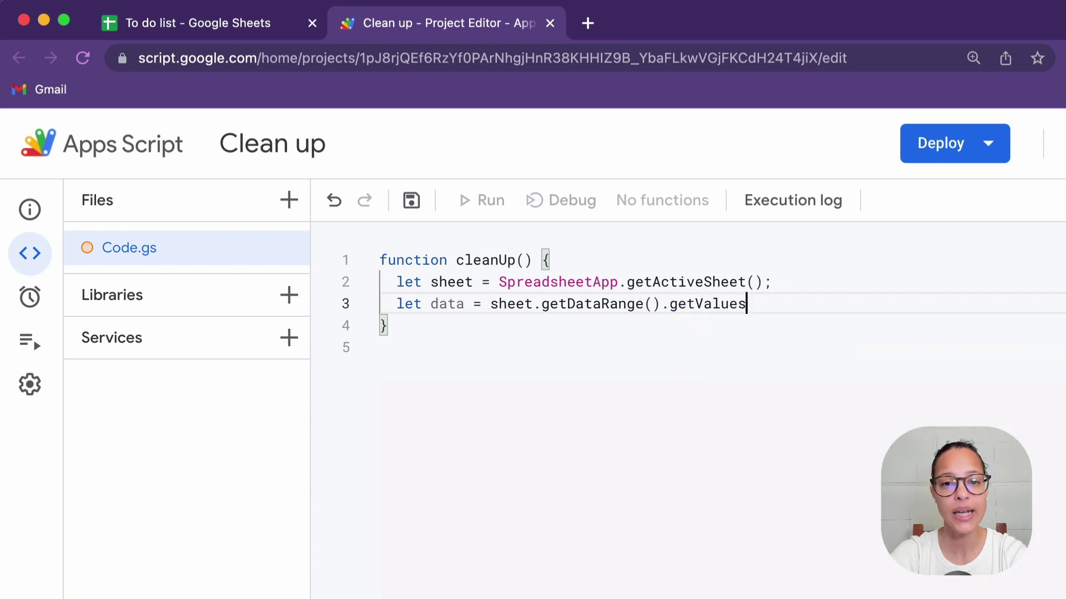
type("();")
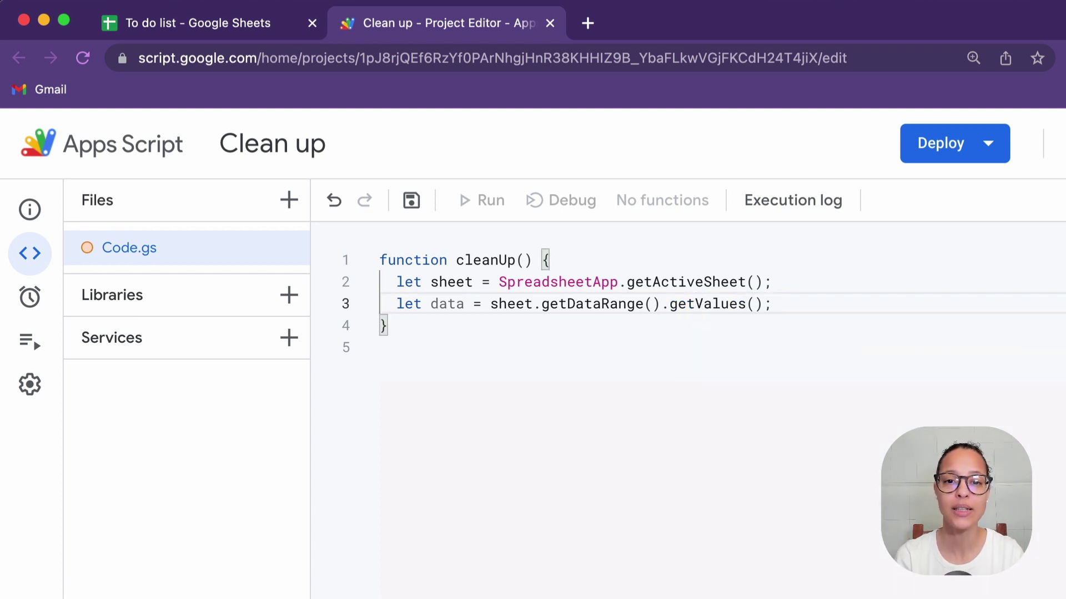
key("Return")
key("Return")
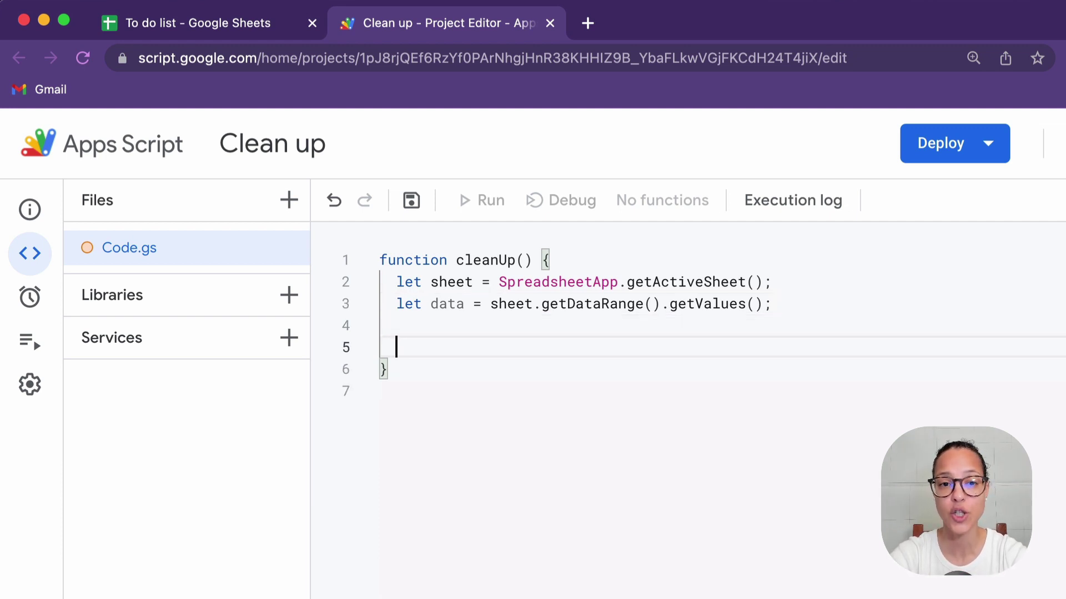
type("data.for")
Add a forEach loop over the data containing an if (row[2] === true) block.
key("Tab")
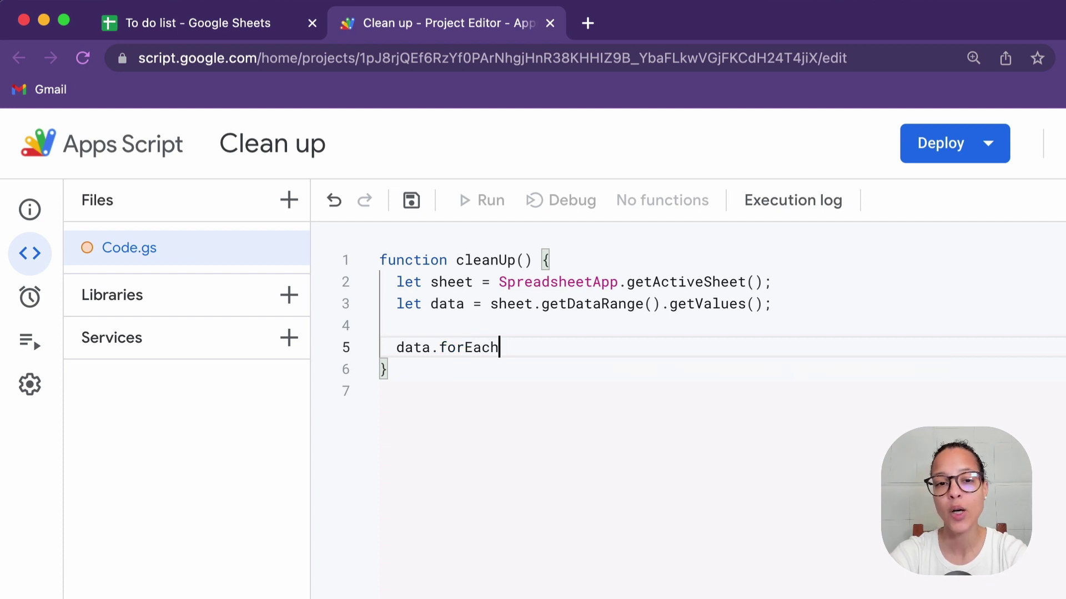
type("(function")
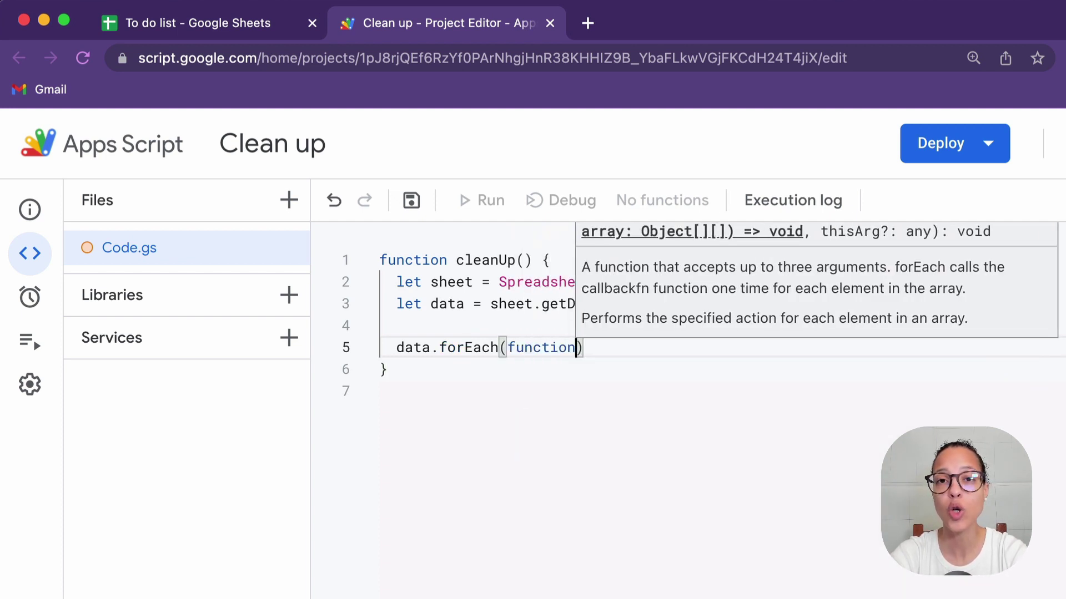
type("(row")
key("Right")
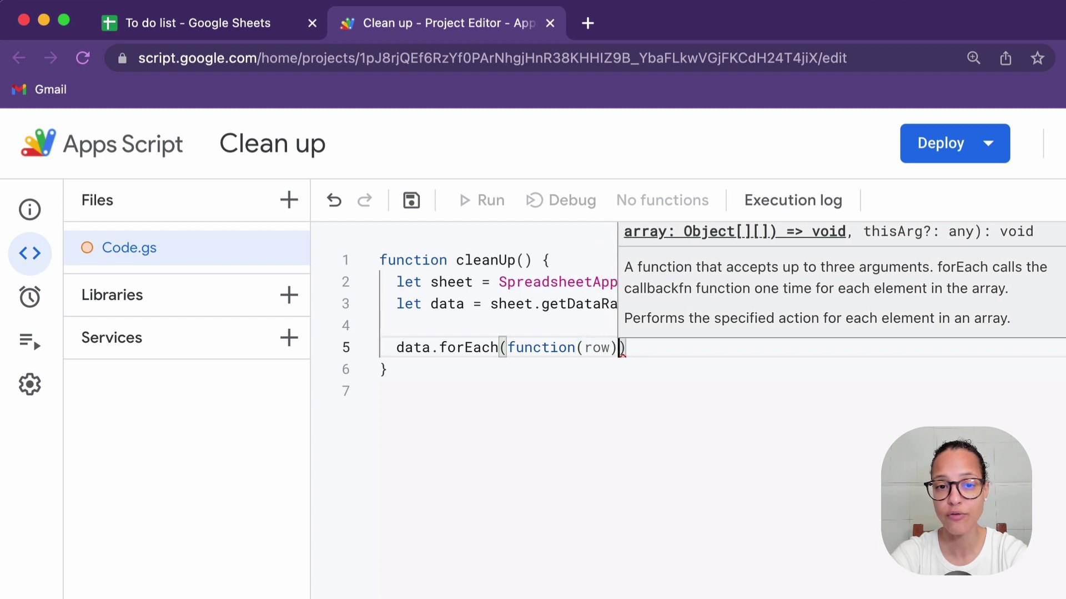
type("{")
key("Return")
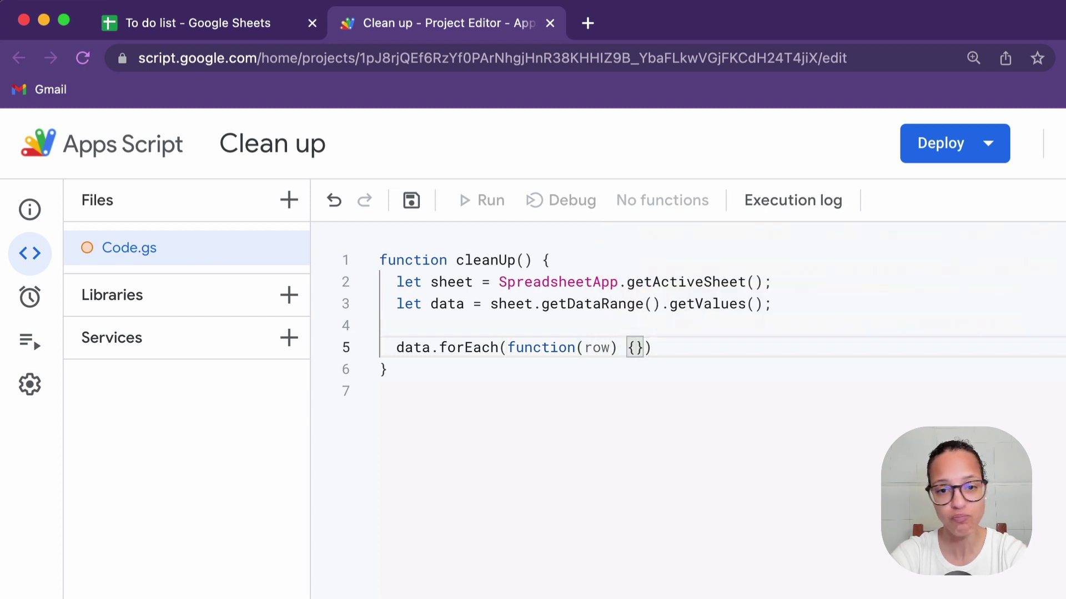
key("Down")
type(";")
key("Up")
type("i")
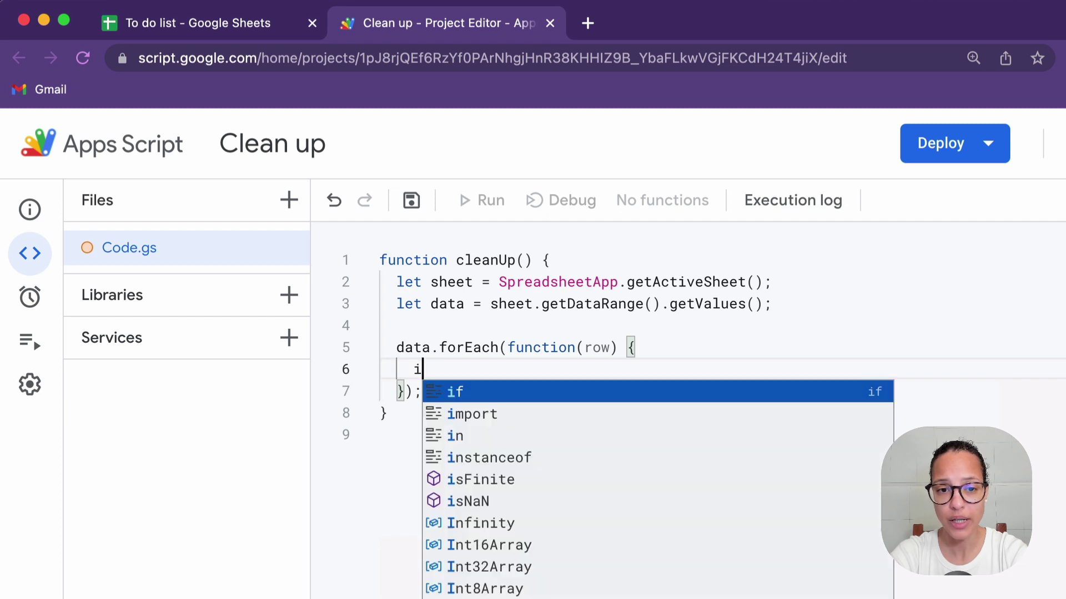
type("f(row")
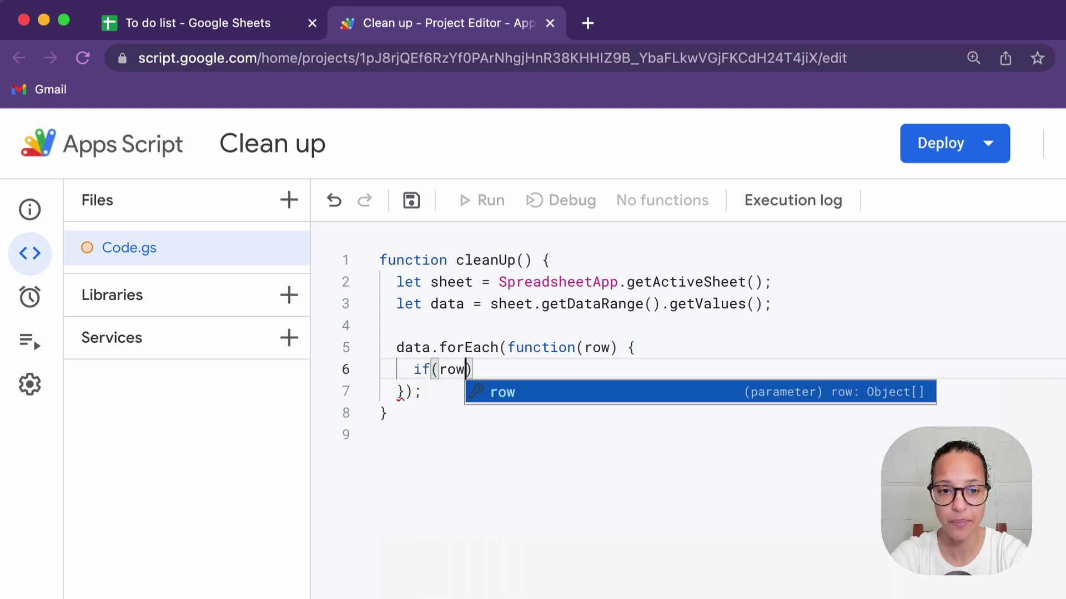
type("[2")
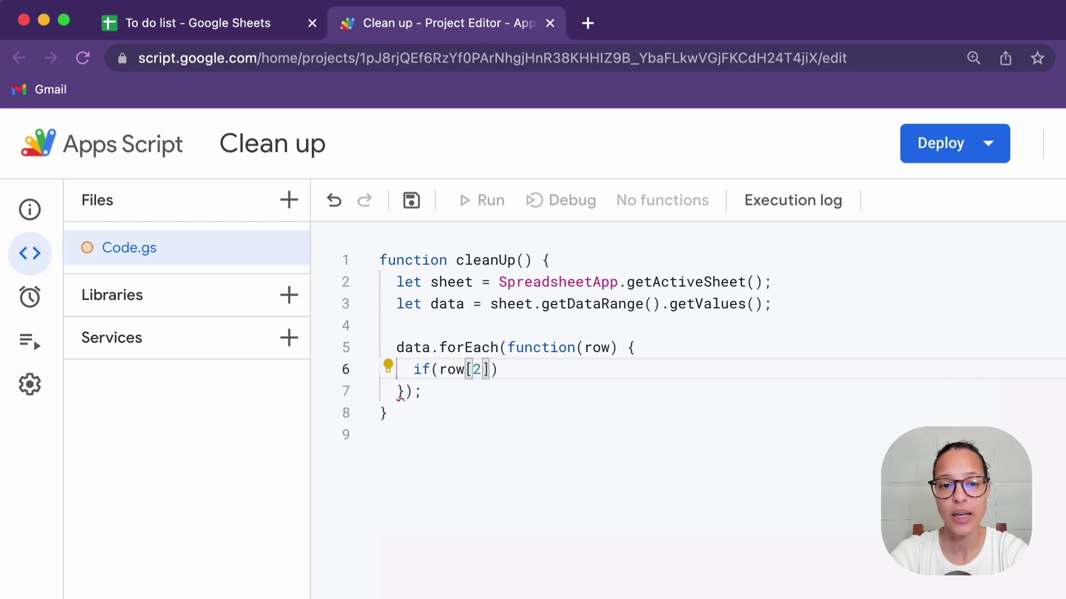
key("Right")
type("=== tru")
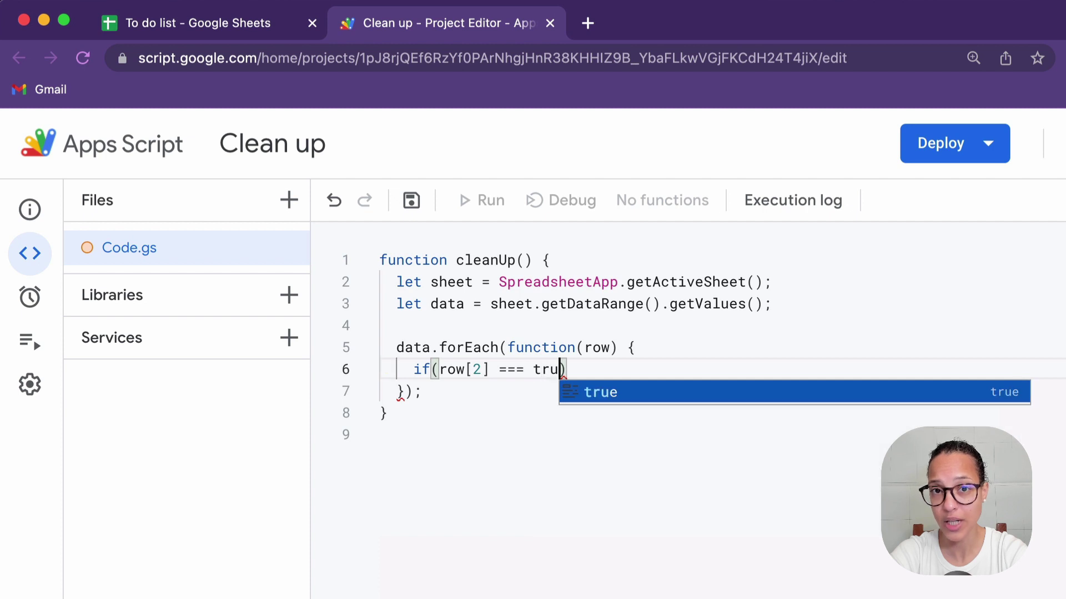
type("e")
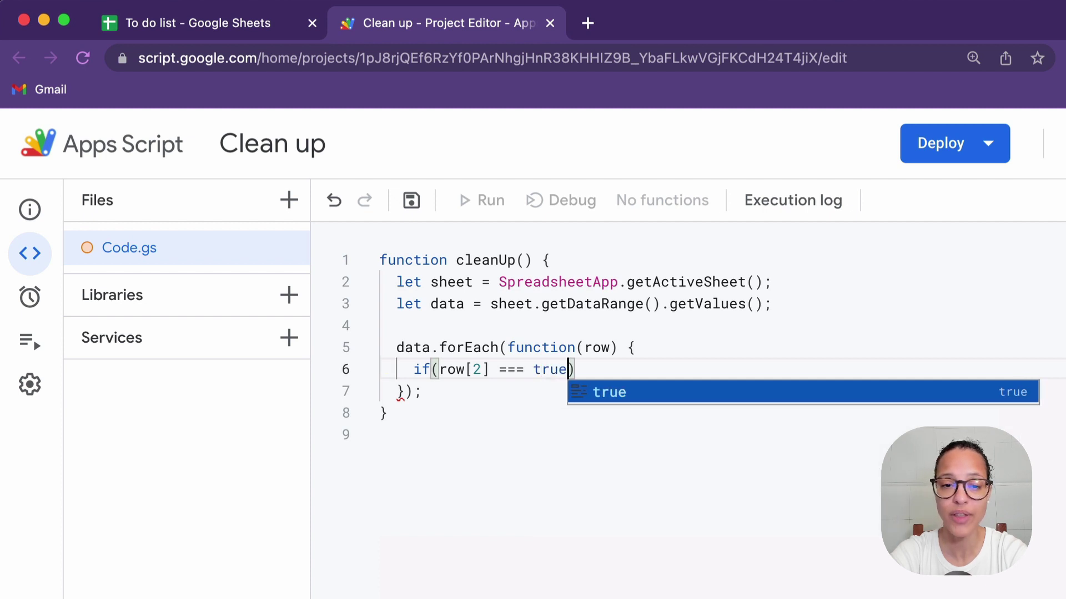
key("Escape")
type(") {")
key("Return")
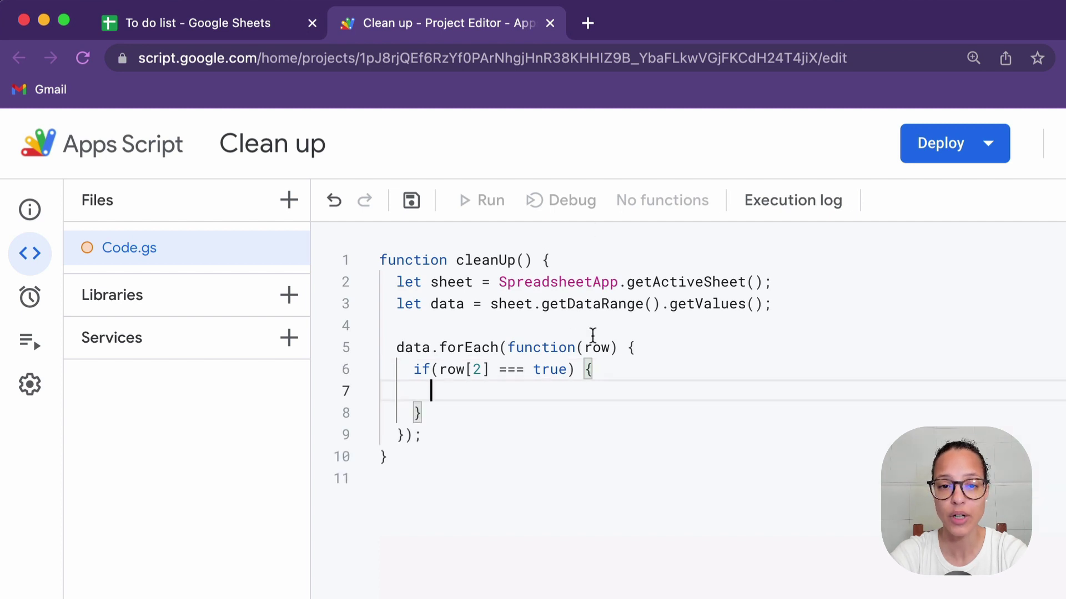
Add an index parameter after row in the callback and save the script.
double_click(597, 347)
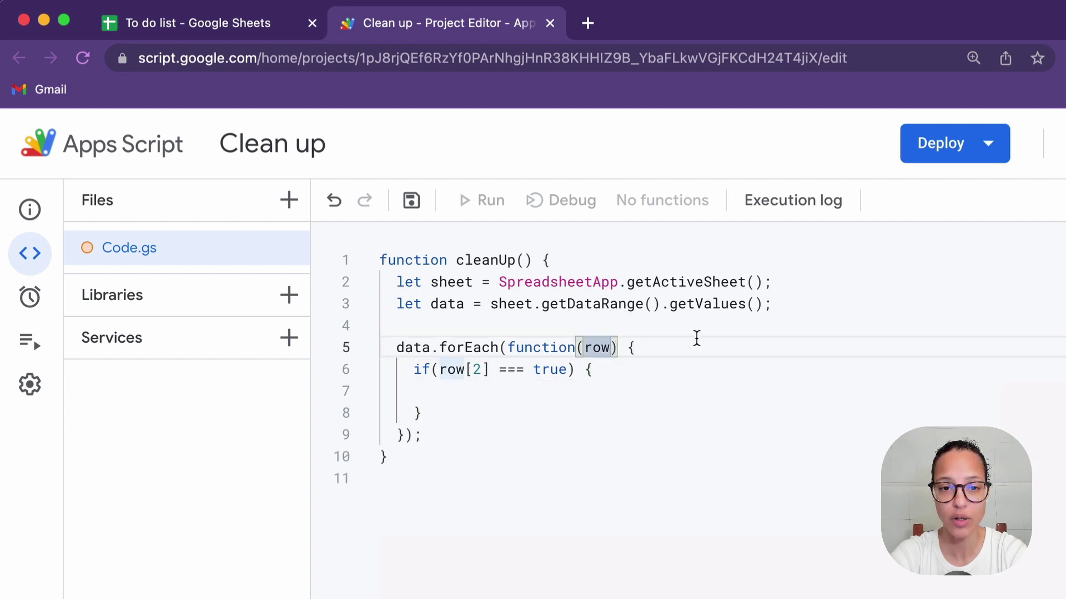
key("Right")
type(", index")
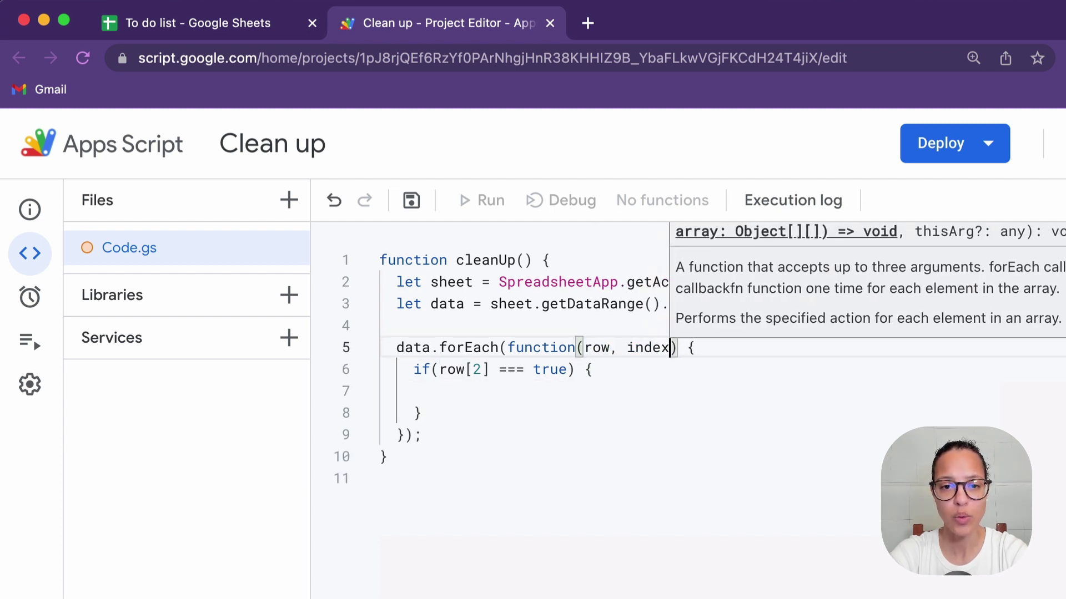
left_click(411, 200)
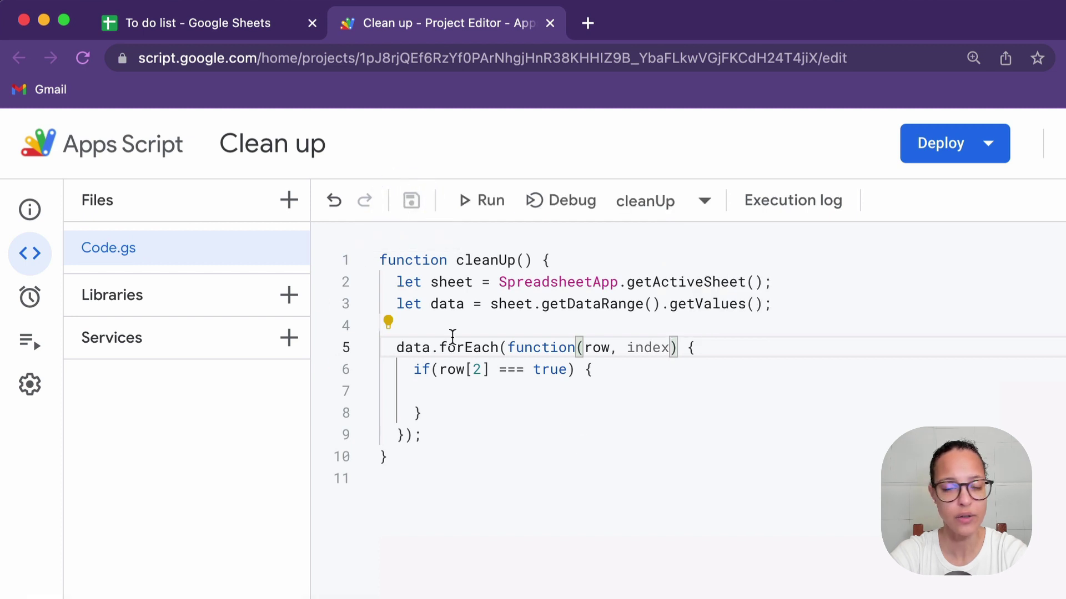
left_click(242, 23)
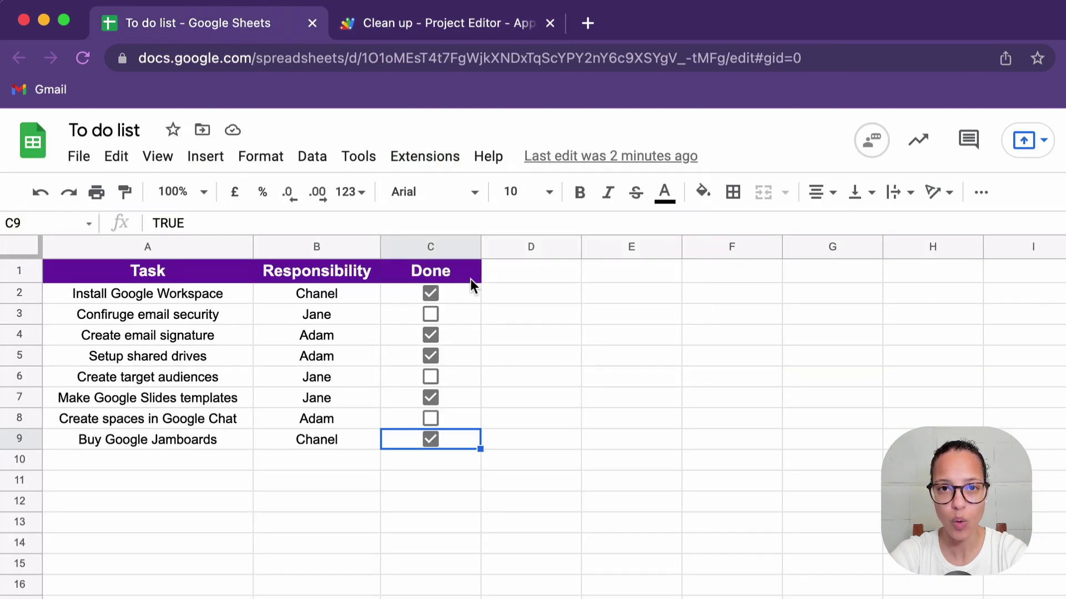
left_click(431, 480)
type("row[")
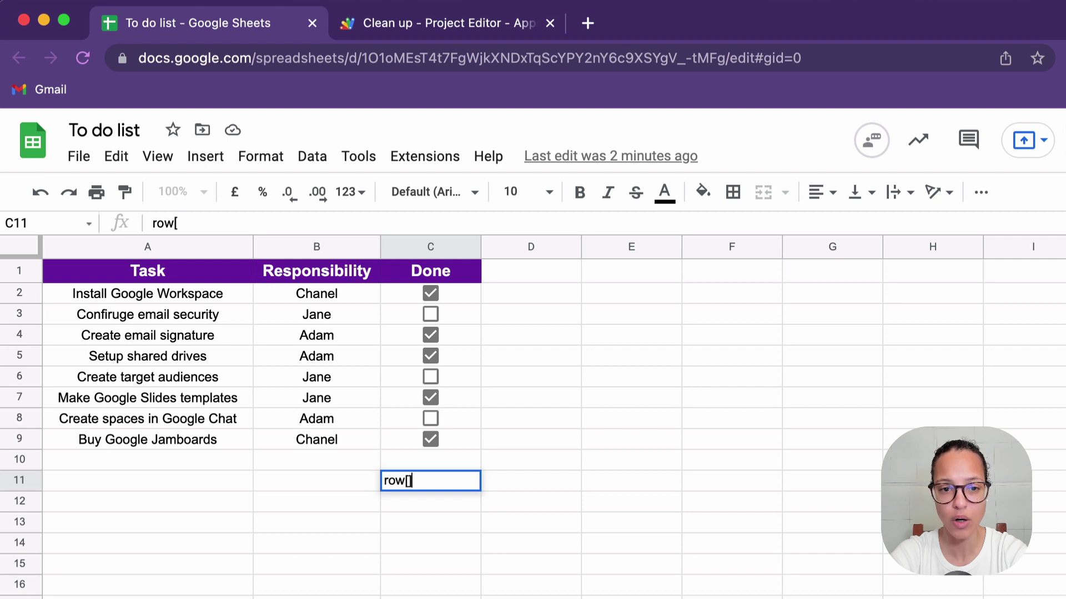
key("shift+Tab")
type("2")
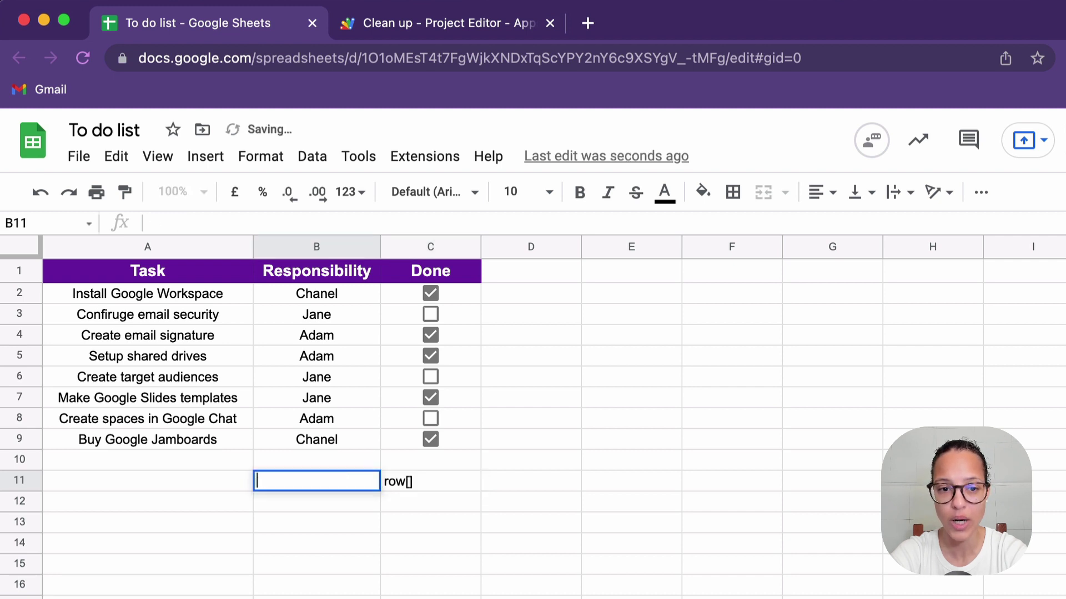
key("Tab")
left_click(179, 223)
type("2")
key("Return")
key("Up")
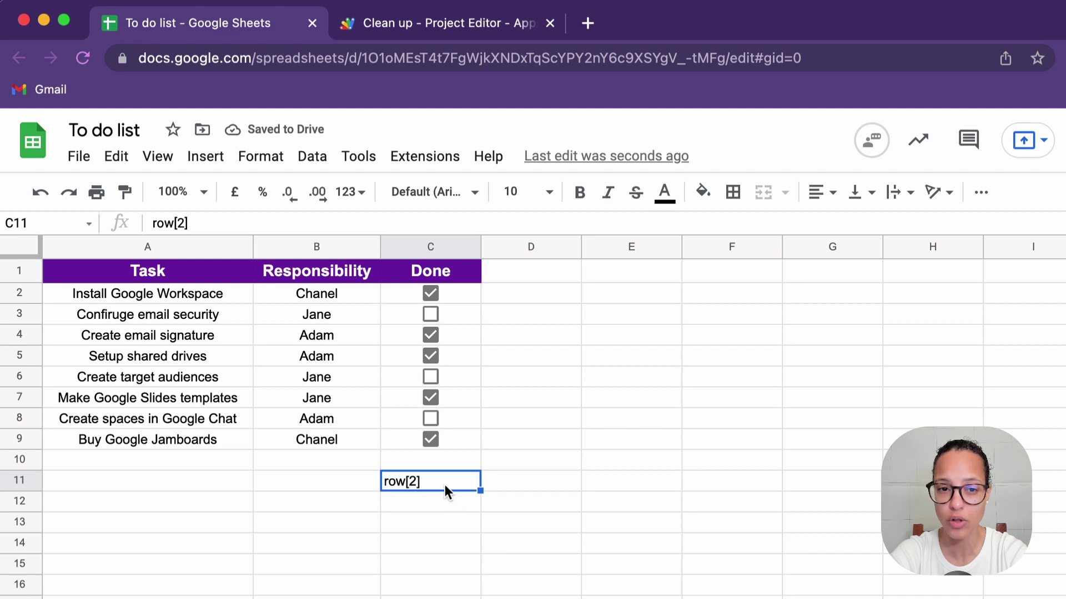
key("Delete")
Inside the if block, add let range = sheet.getRange(index + 1, 1).
left_click(447, 22)
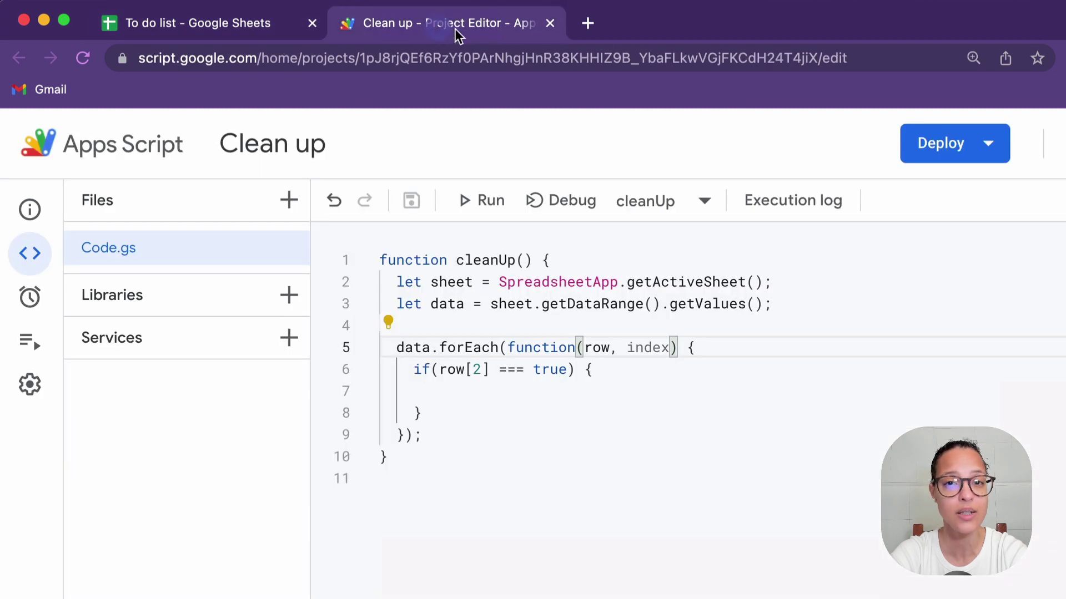
left_click(485, 391)
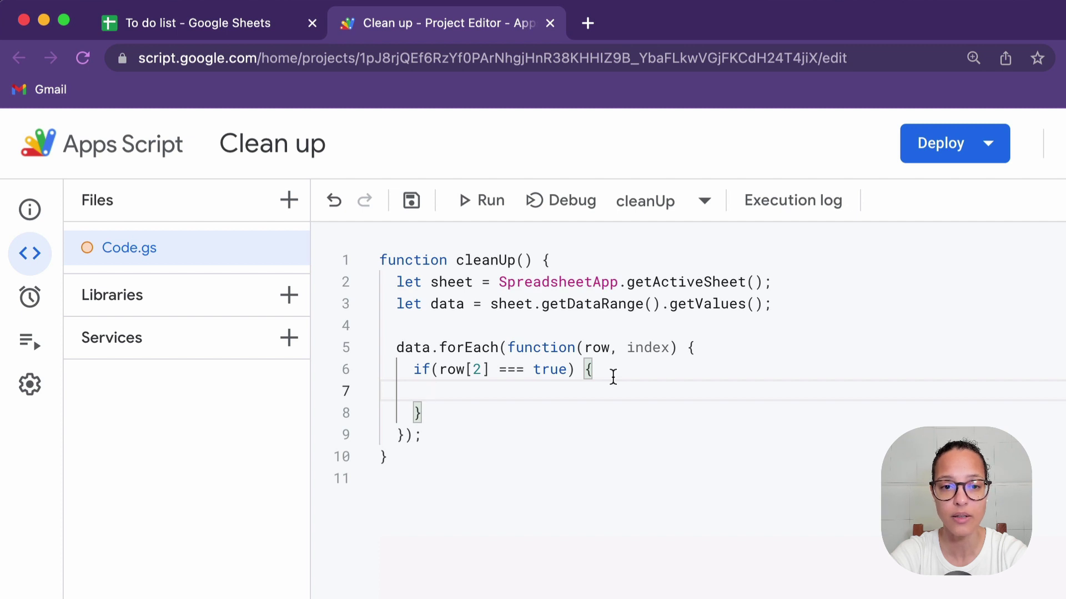
type("let ran")
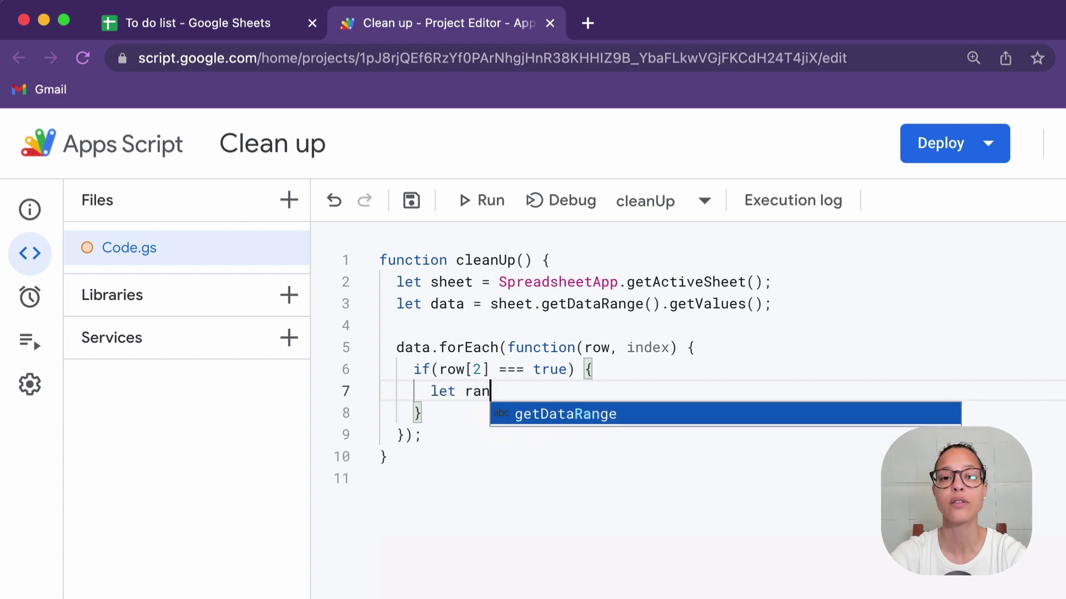
type("ge = sh.")
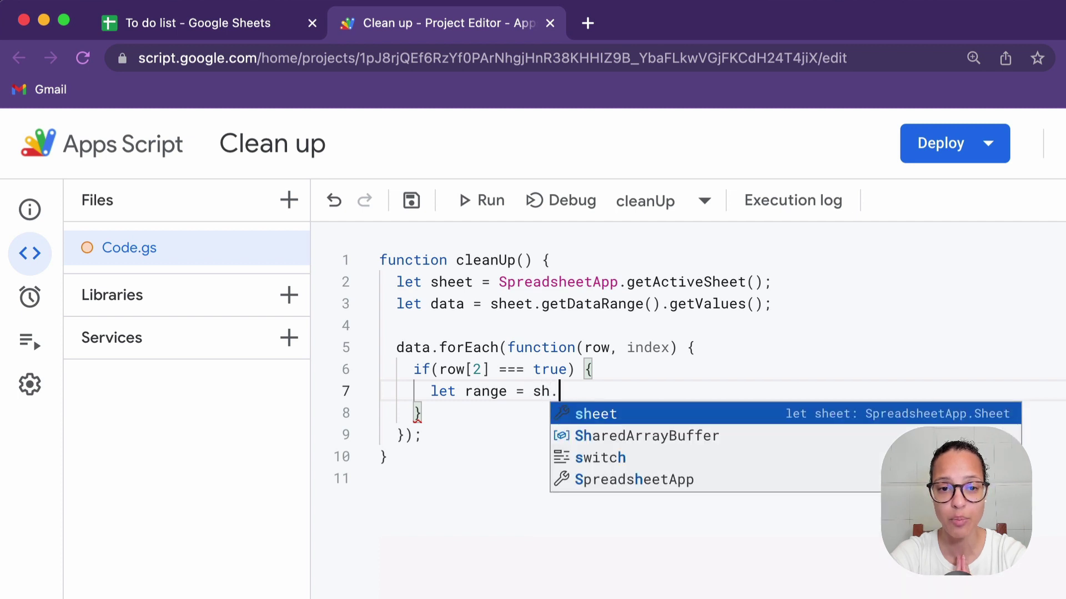
key("BackSpace")
type("e")
key("Tab")
type(".getR")
key("Tab")
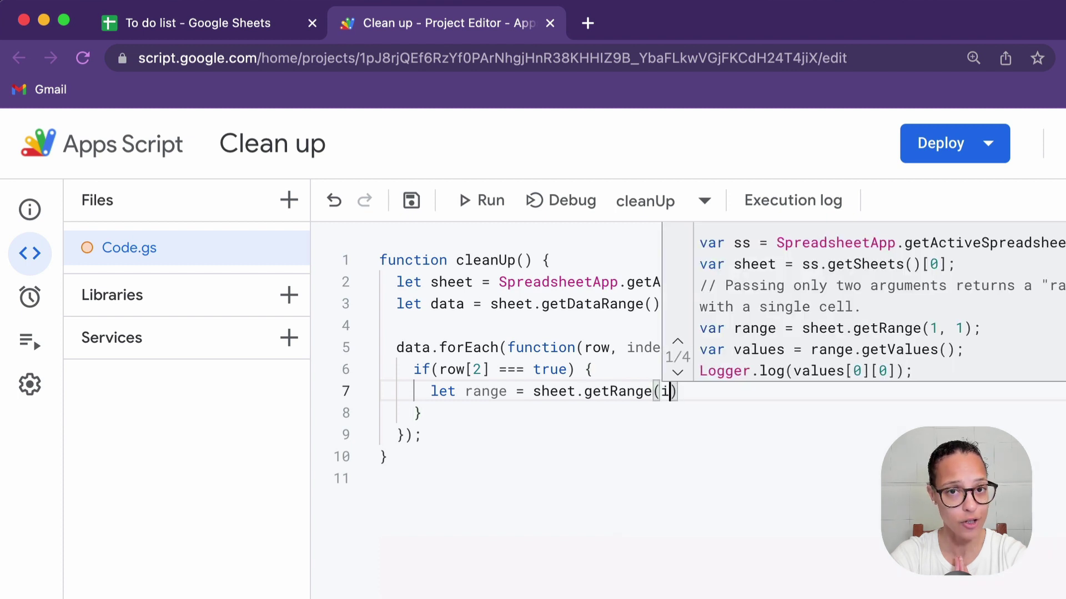
type("(index")
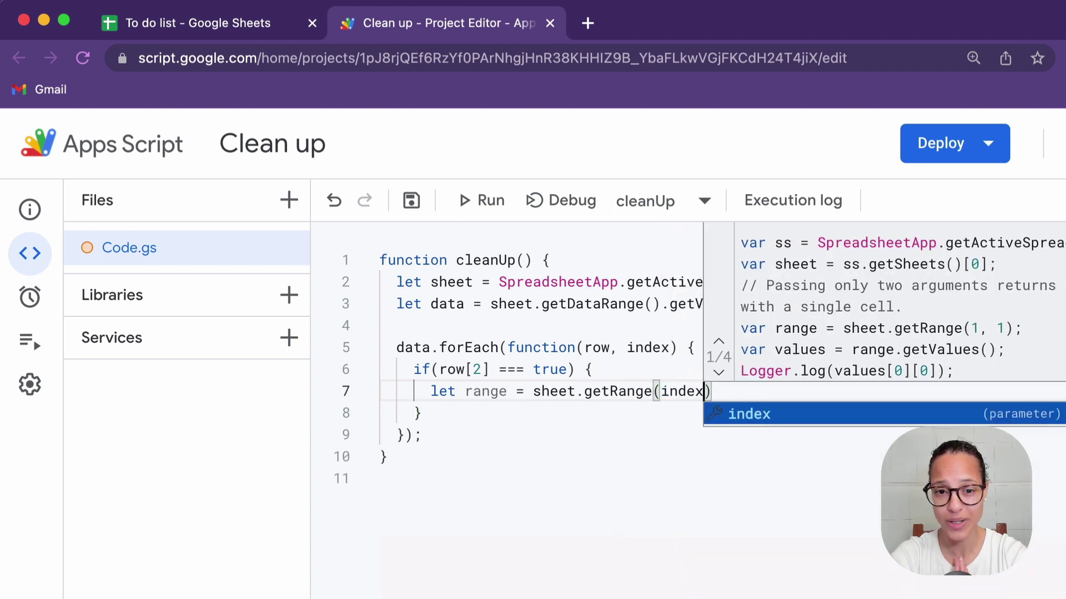
type(" + 1")
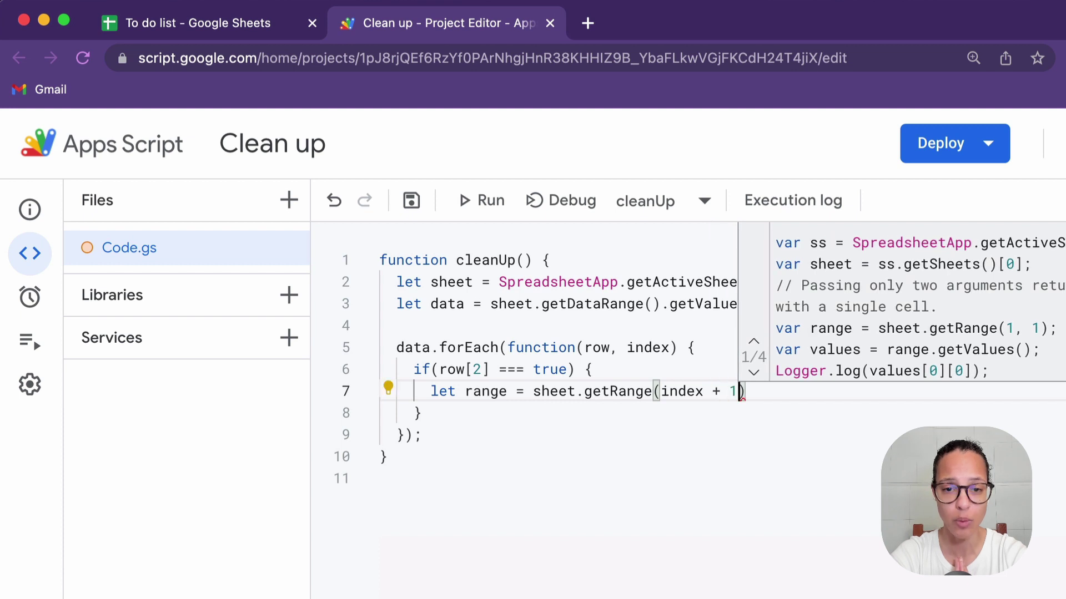
type(",")
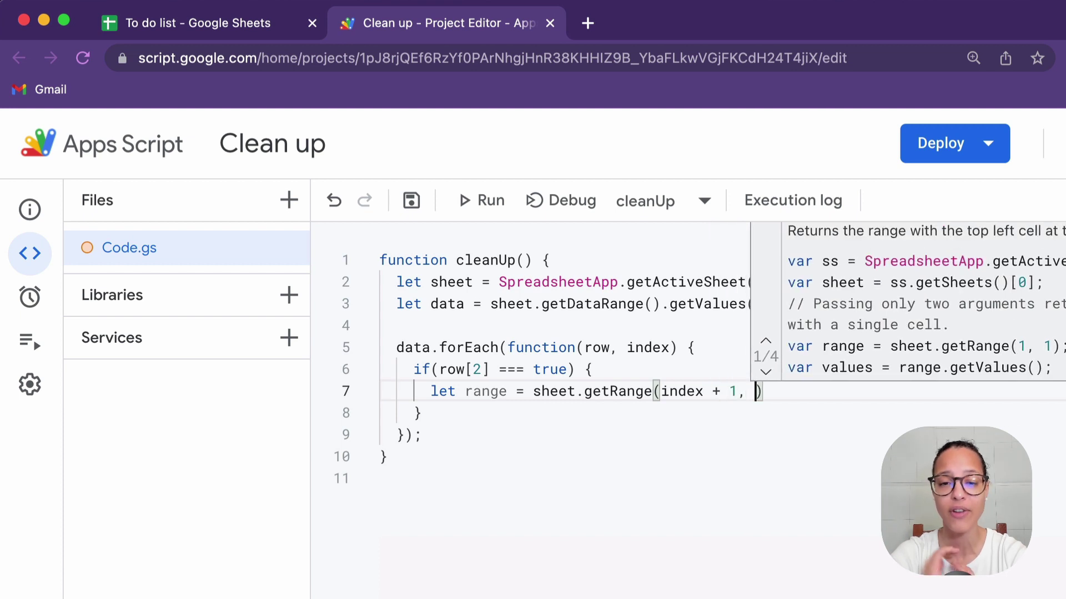
type(" 1")
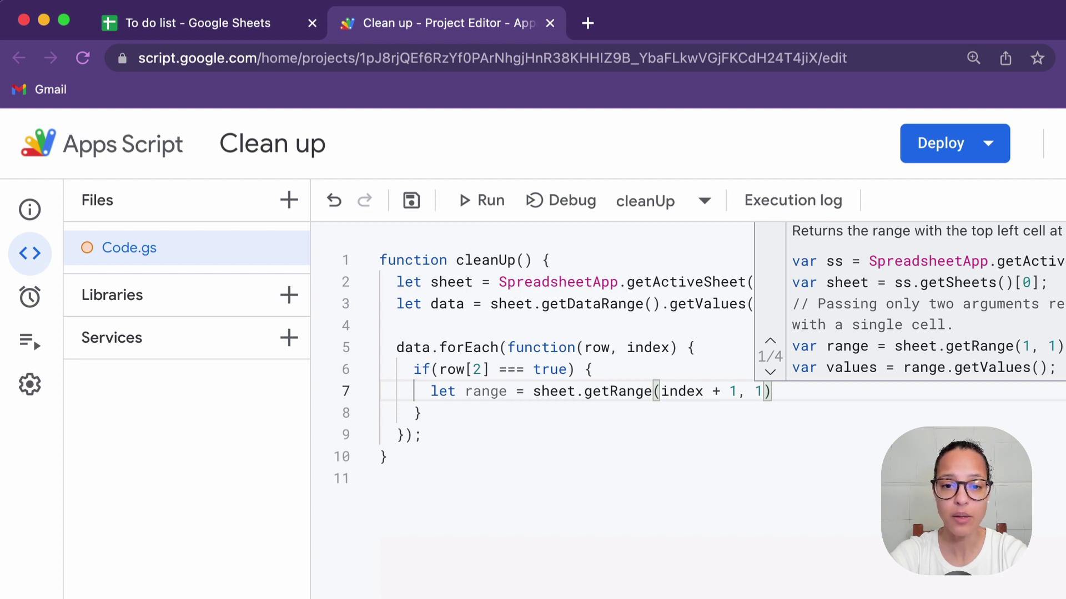
key("Right")
Add sheet.hideRow(range); below it and save the script.
key("Down")
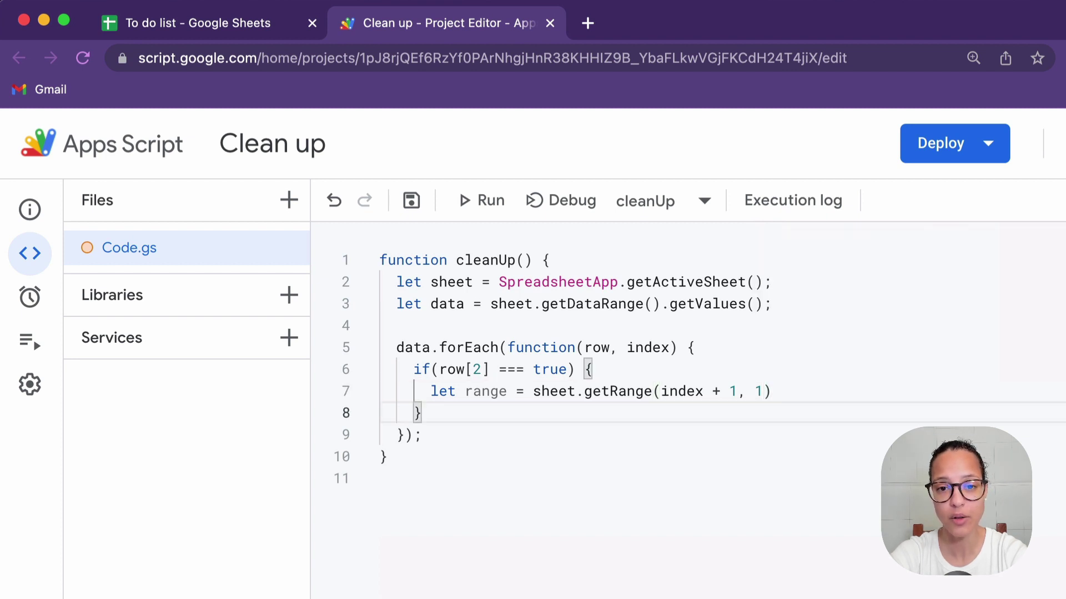
key("Return")
type("sheet.")
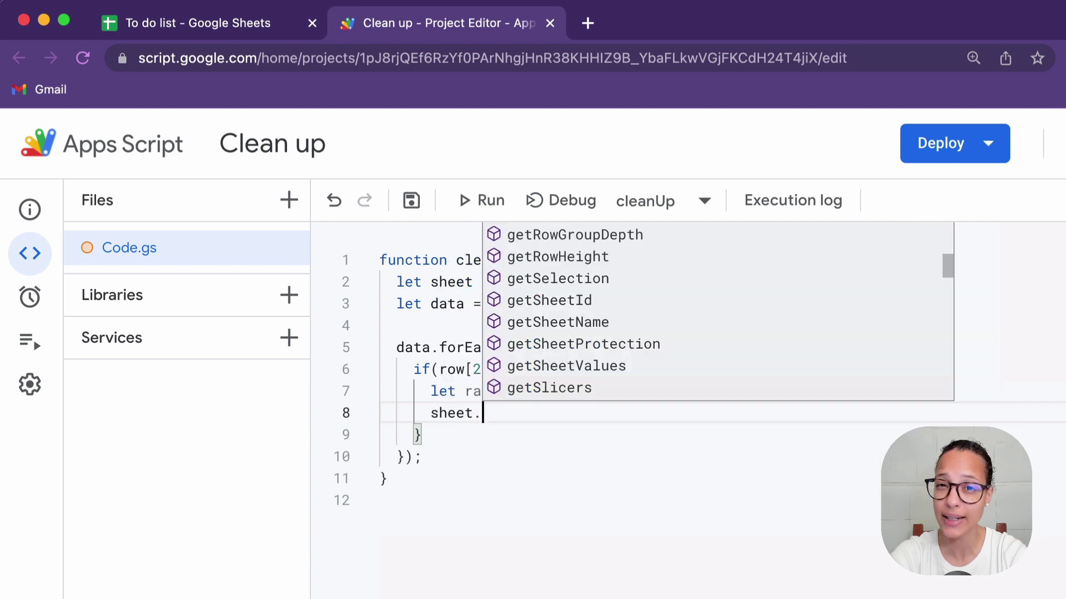
type("hide")
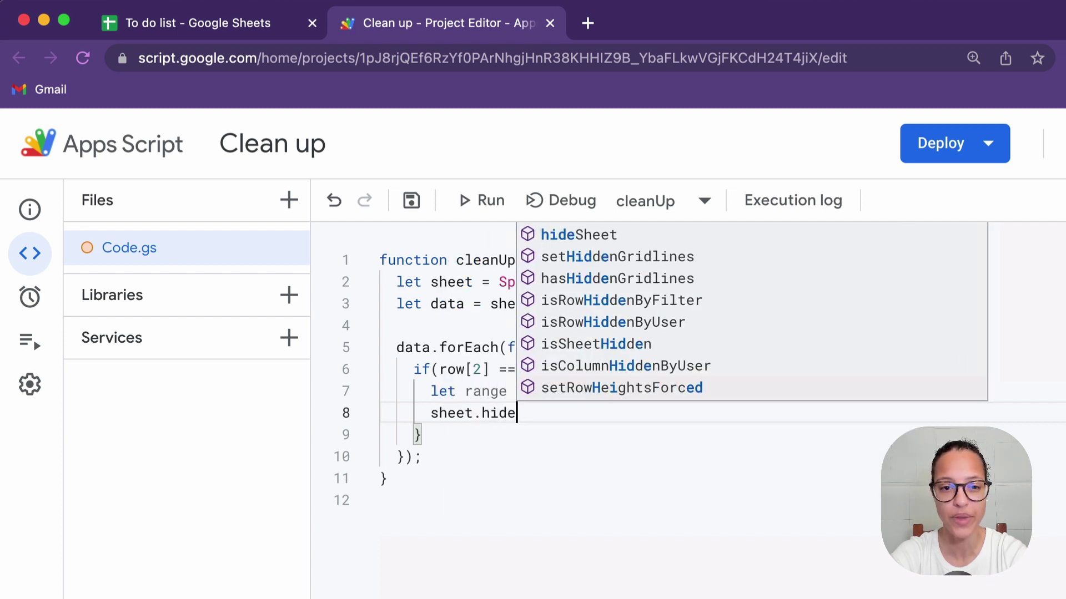
type("Row(")
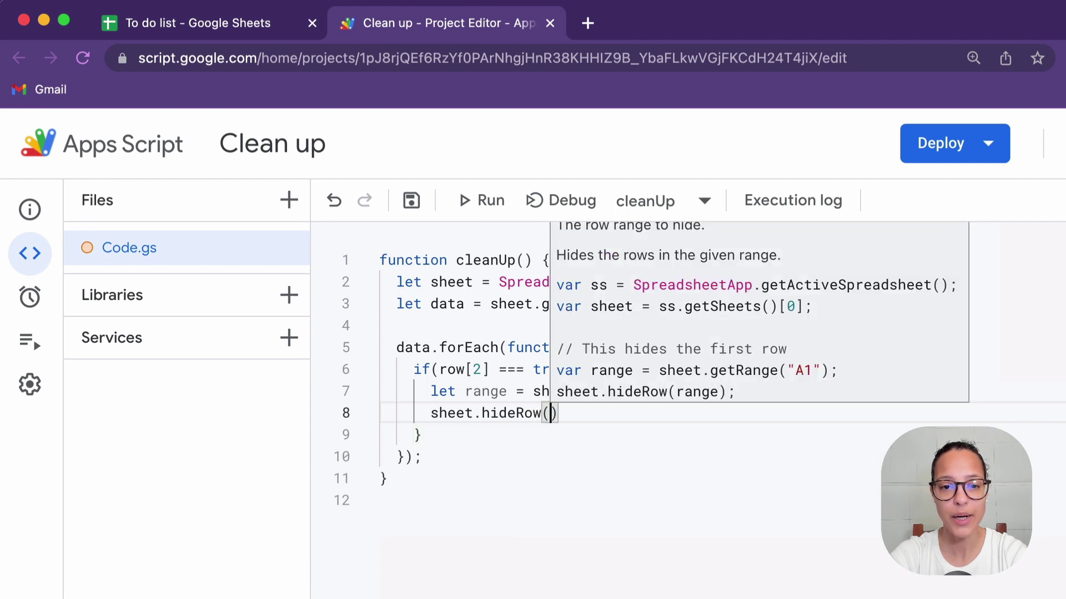
type("range")
key("Right")
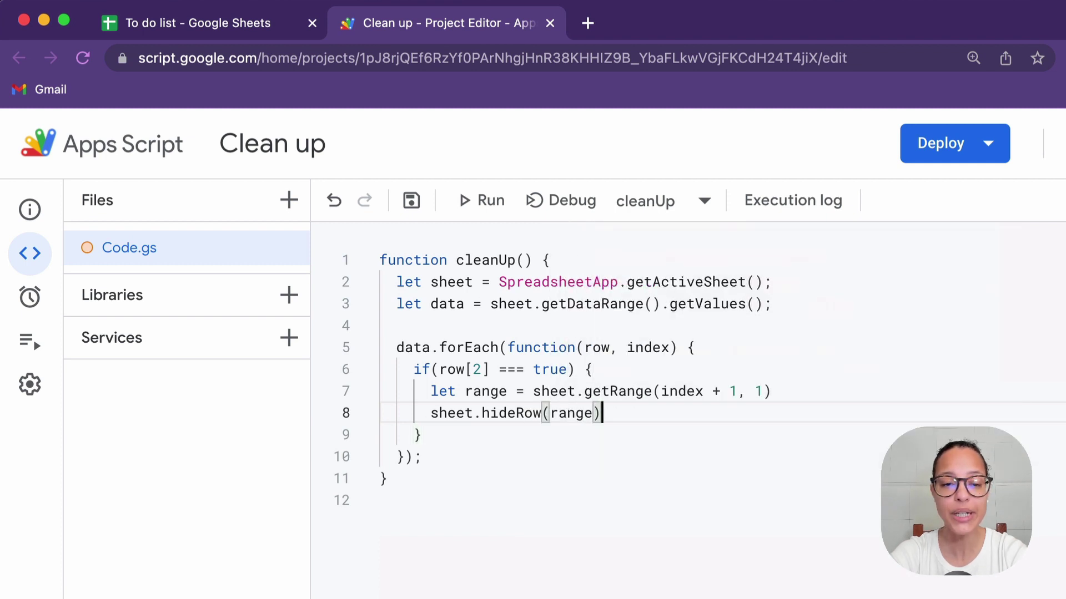
type(";")
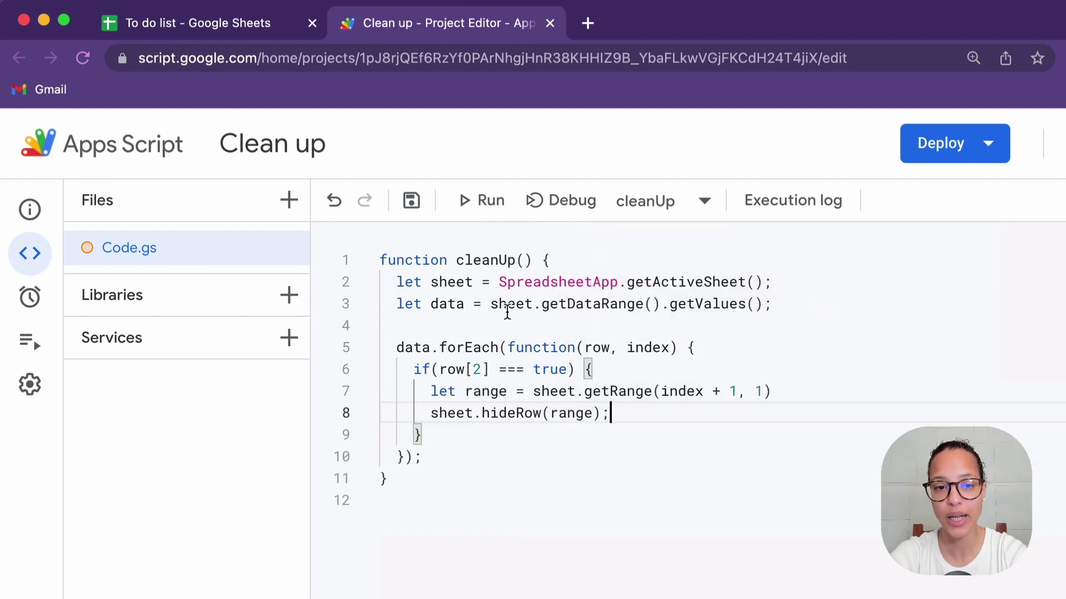
left_click(412, 201)
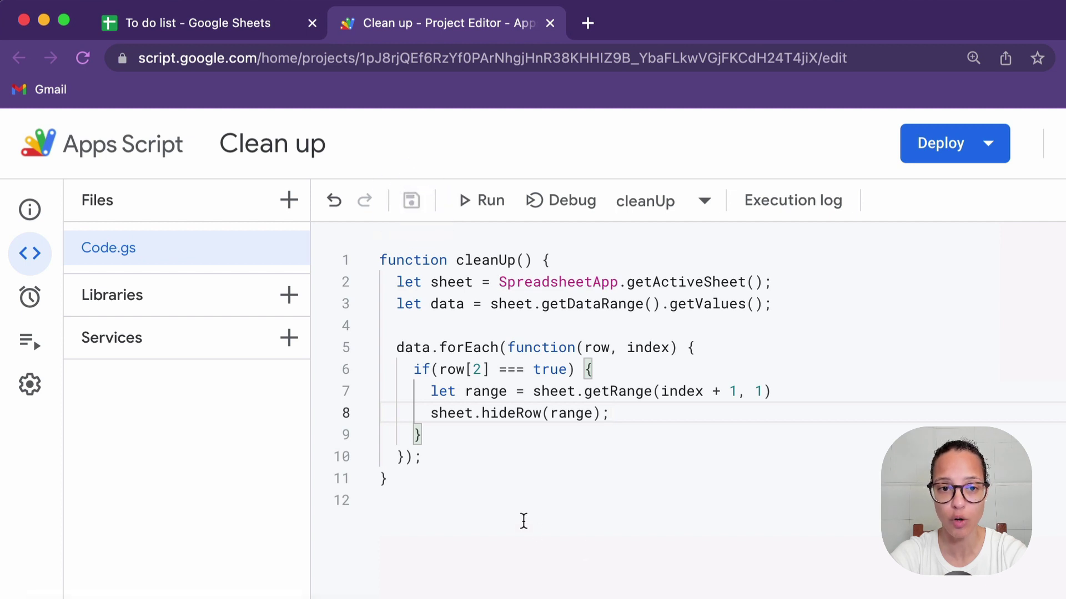
left_click(380, 261)
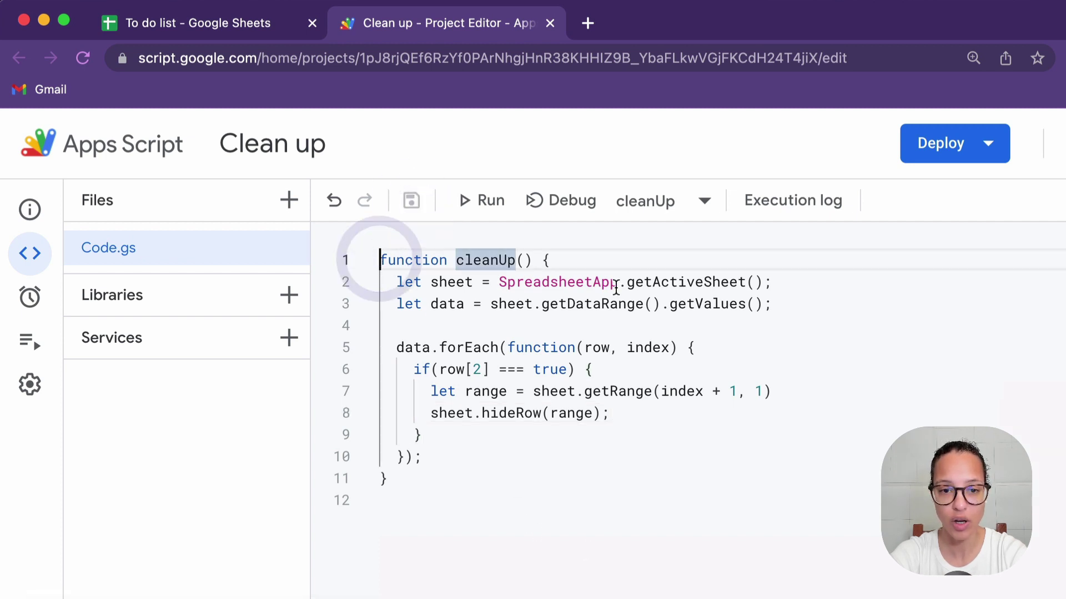
Add an onOpen function above cleanUp that gets the spreadsheet UI via SpreadsheetApp.
key("Return")
key("Return")
key("Up")
key("Up")
type("function")
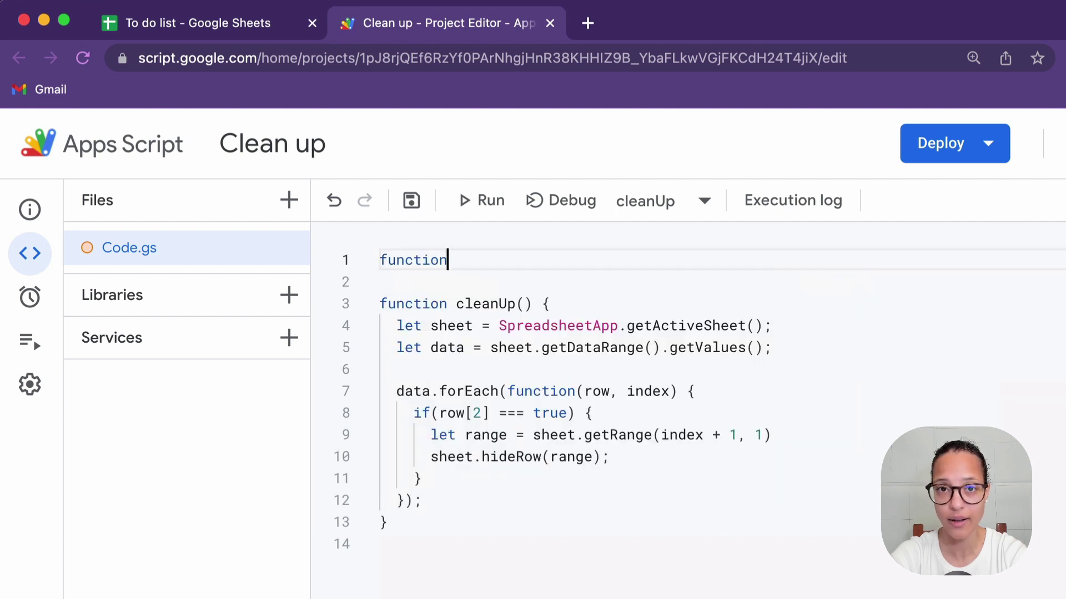
type(" onOpen() {")
key("Return")
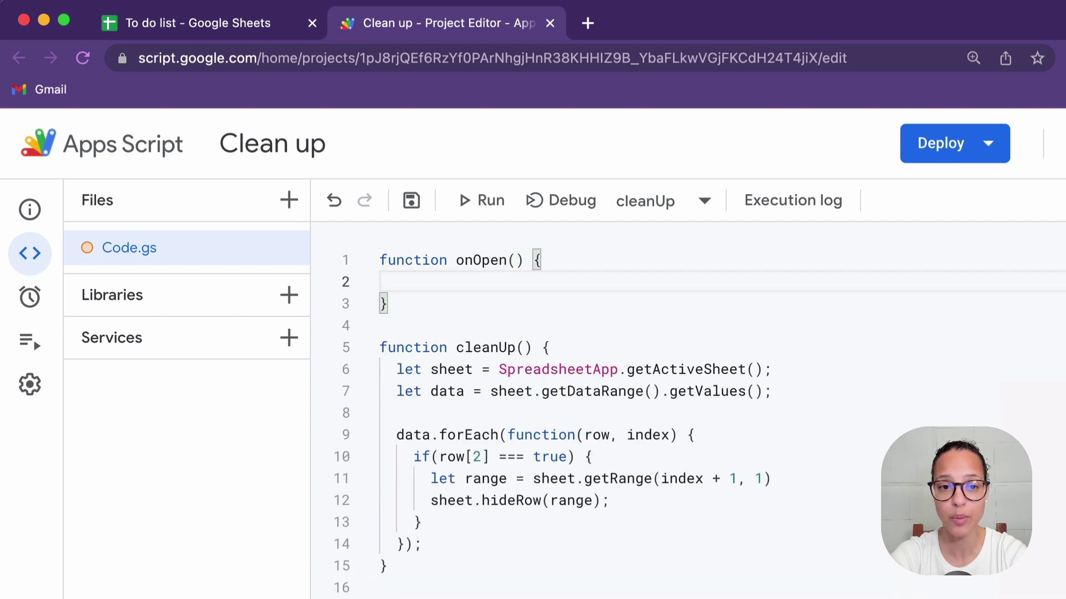
type("let ui ")
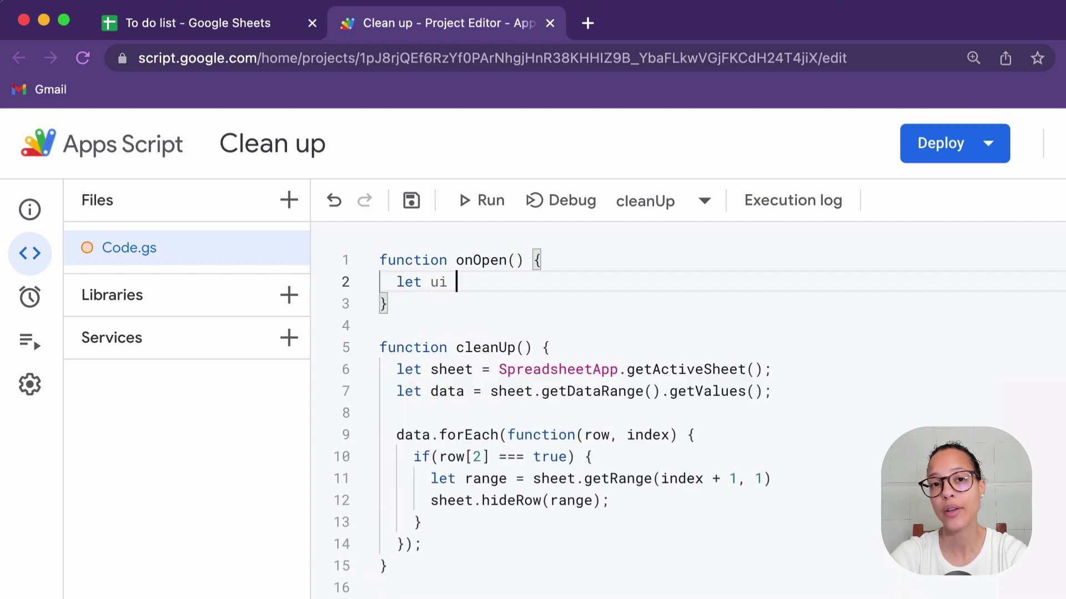
type("= Sp")
key("Tab")
type(".g")
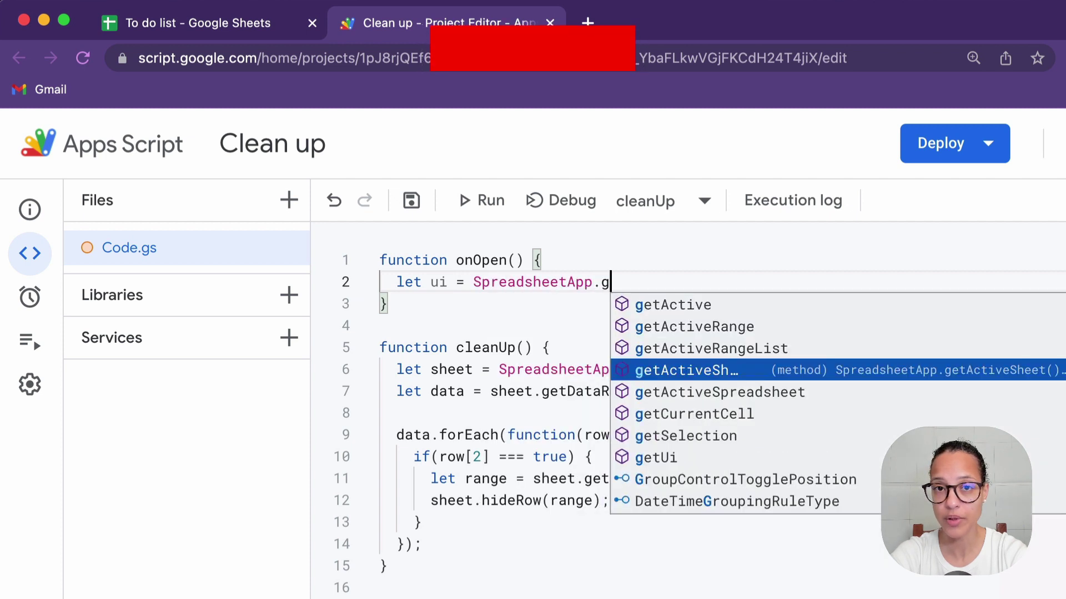
type("etUi")
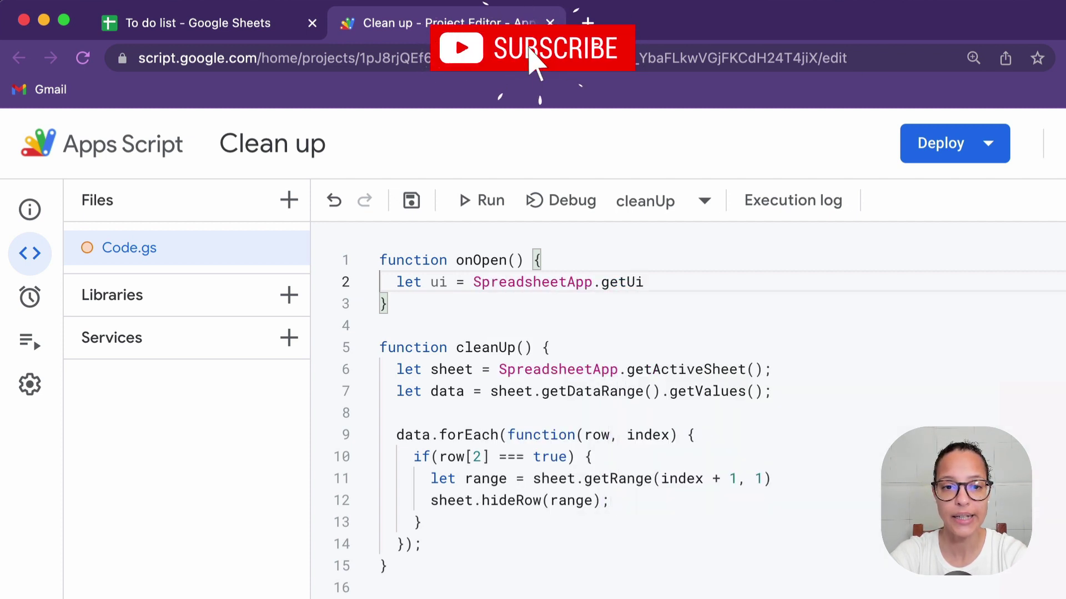
type("();")
key("Return")
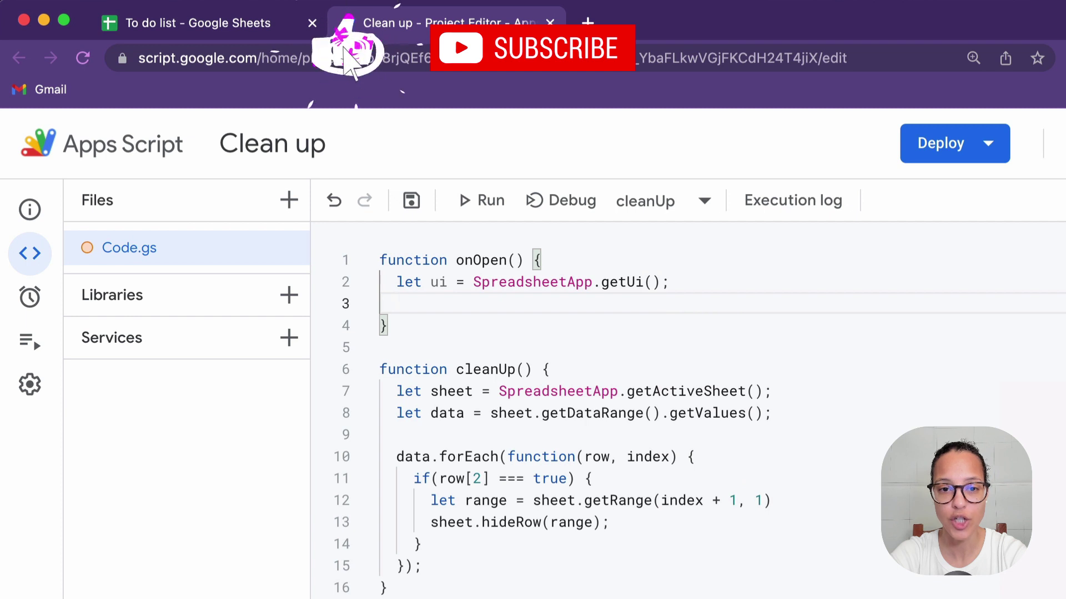
type("ui.cr")
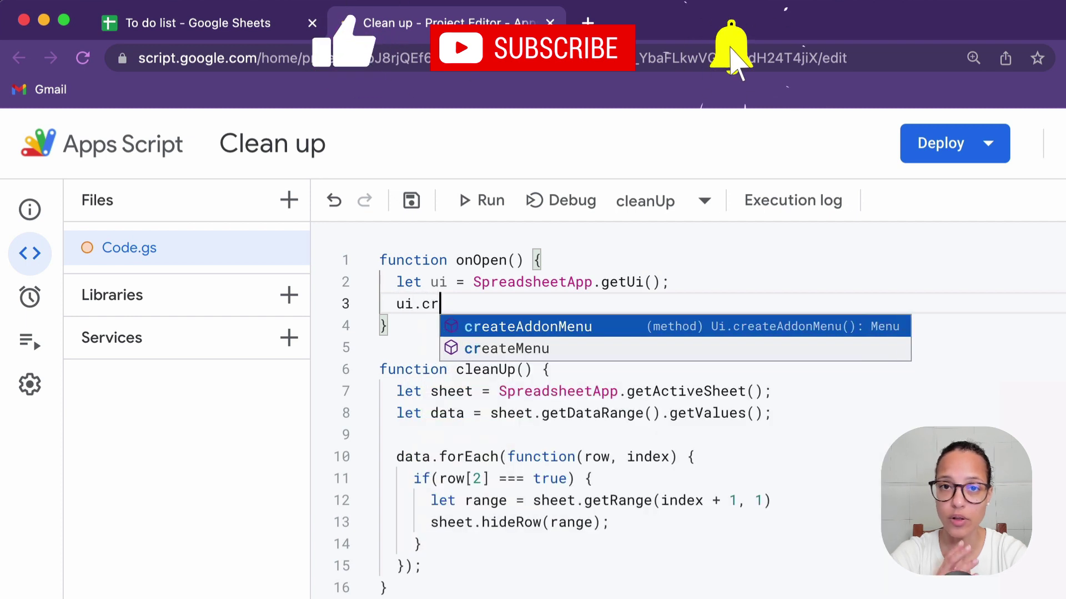
Chain createMenu('Clean up') and addItem('Hide row', 'cleanUp') onto the UI.
key("Down")
key("Return")
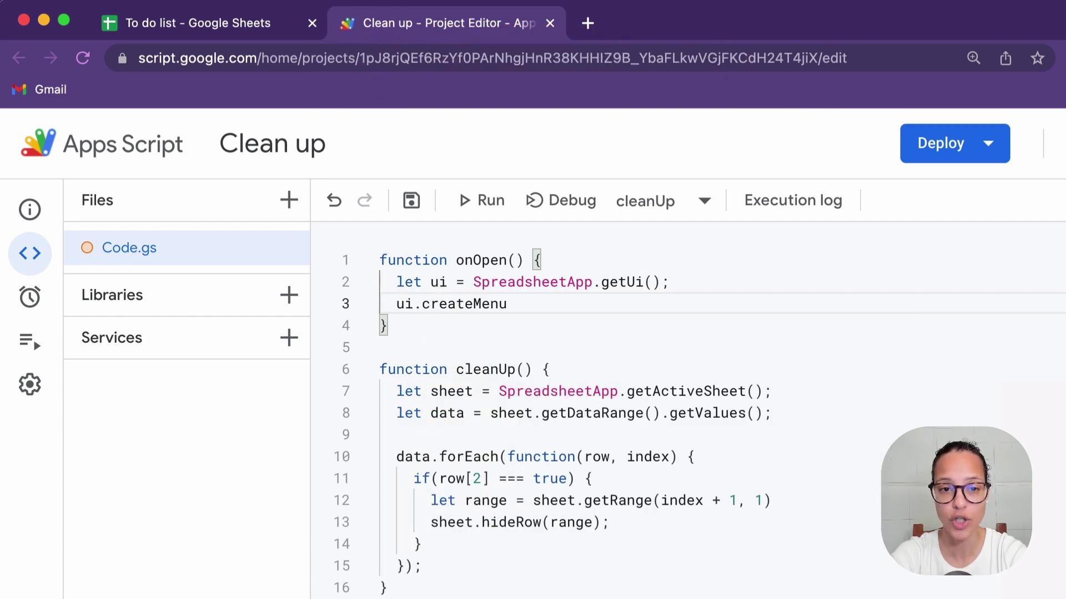
type("('")
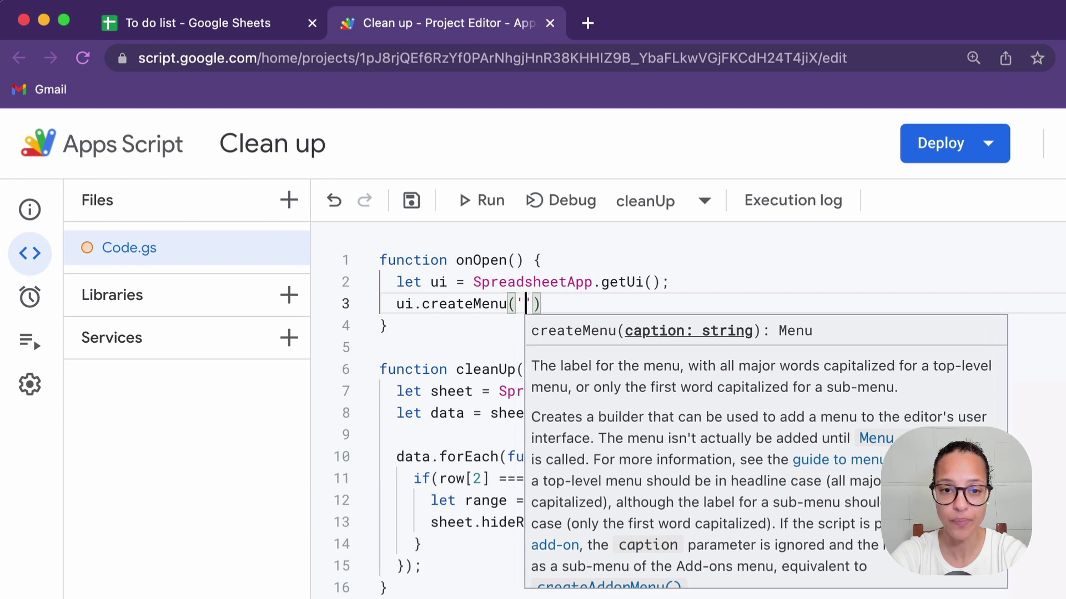
type("Clean up'")
key("Right")
key("Return")
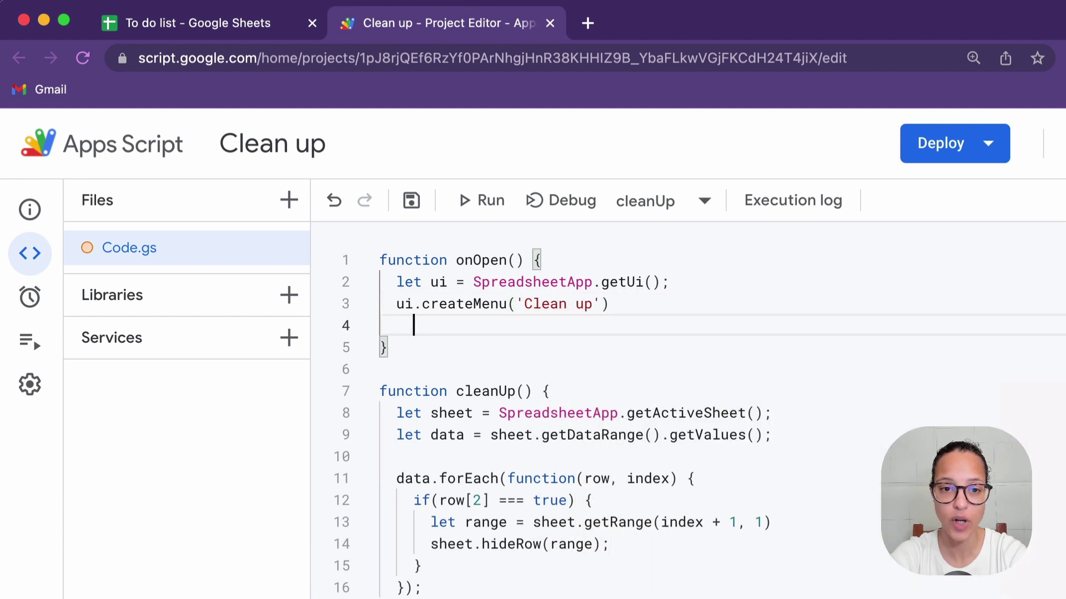
type(".ad")
key("Tab")
type("(")
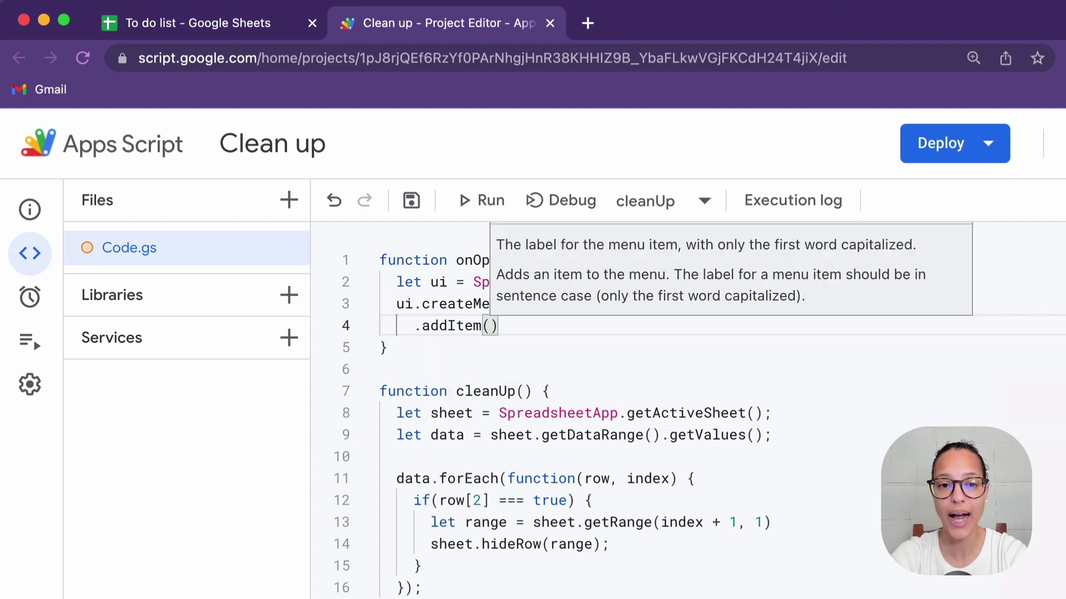
type("'Hi")
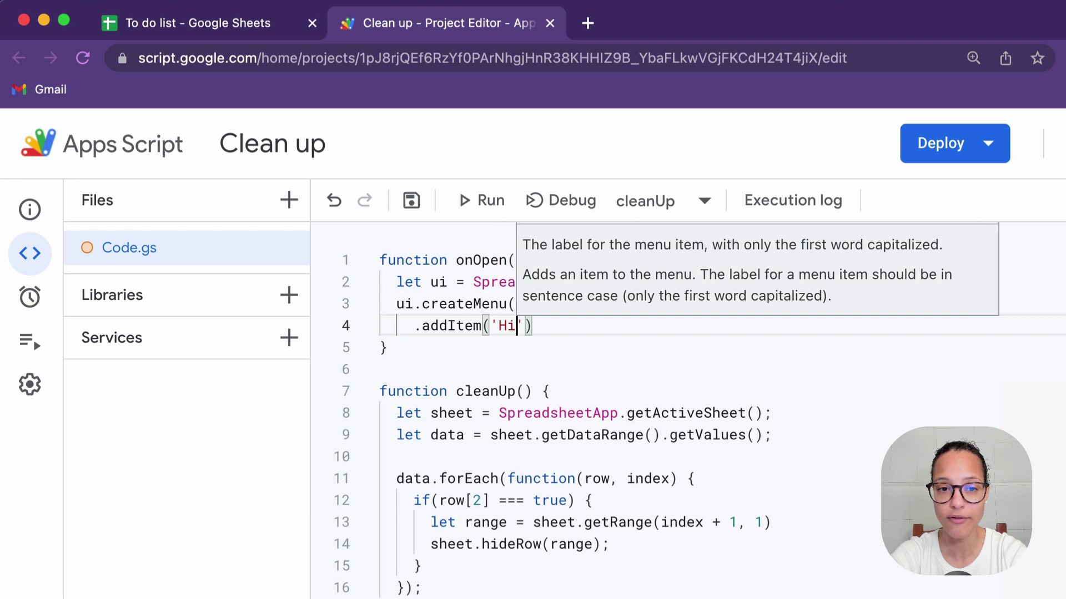
type("de row")
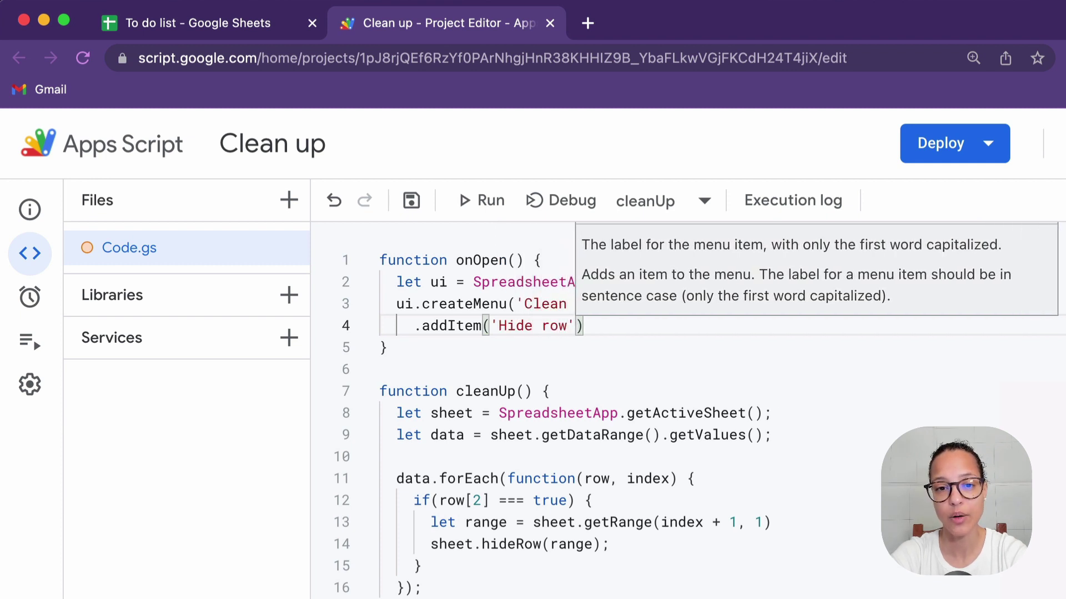
type(", 'c")
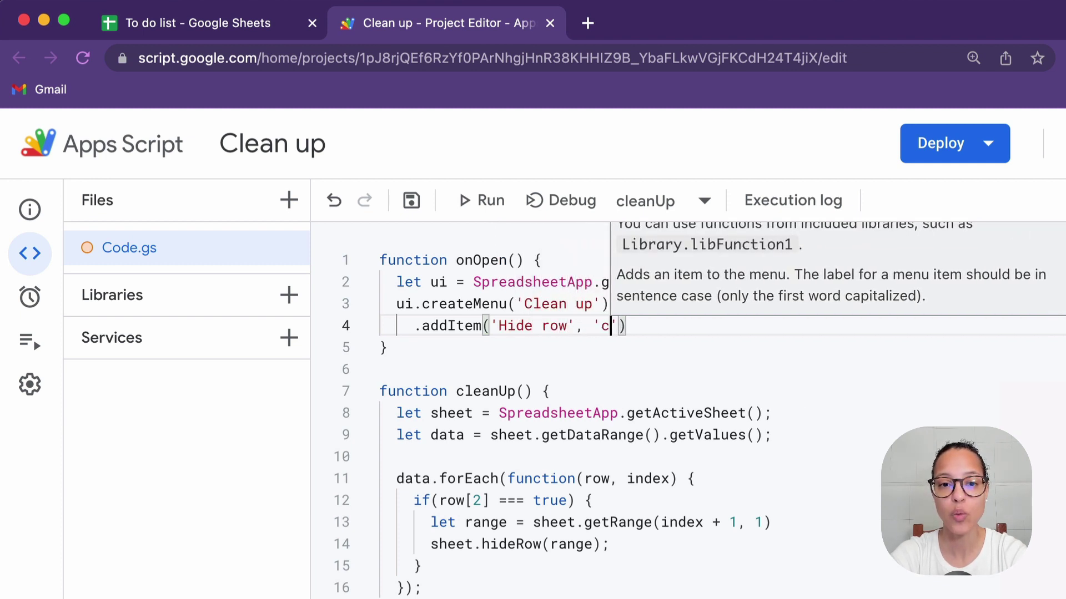
type("leanU")
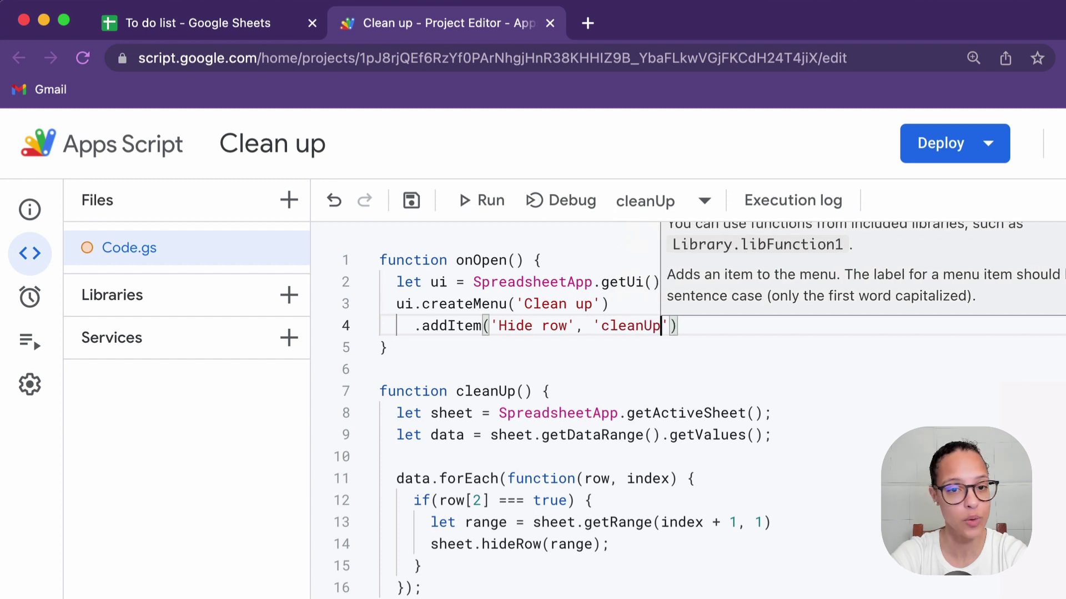
type("p")
key("End")
Finish the menu chain with addToUi() and save the project.
key("Return")
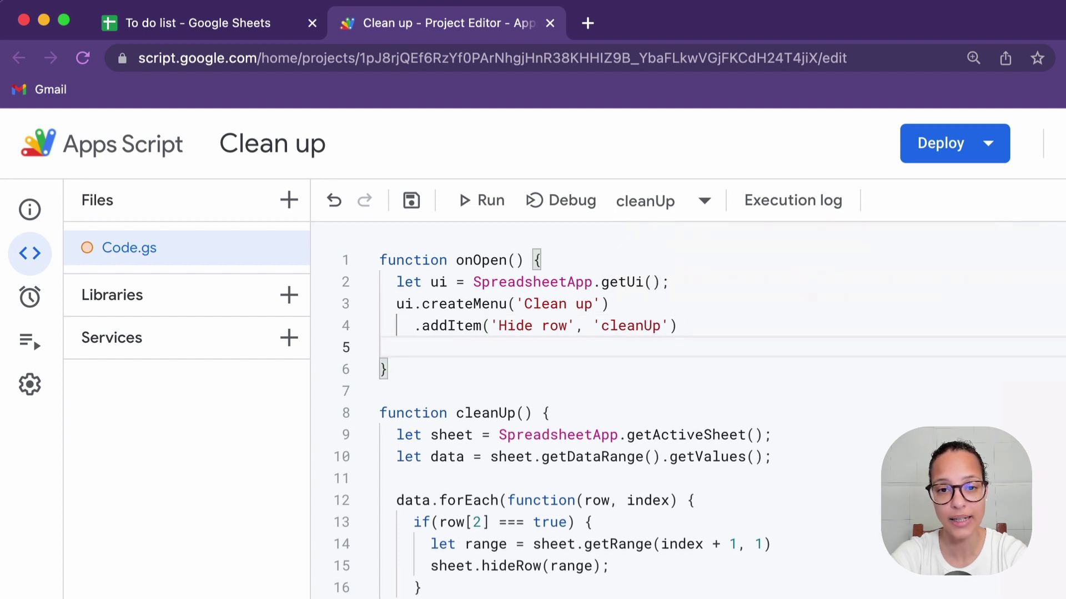
type(".ad")
key("Down")
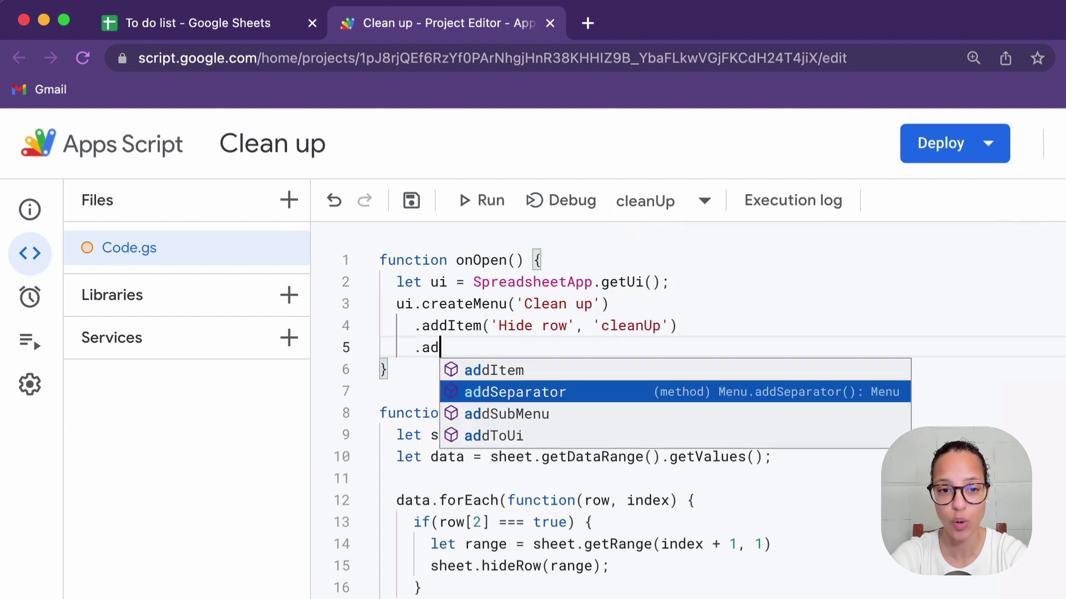
key("Down")
key("Down")
key("Return")
type("(")
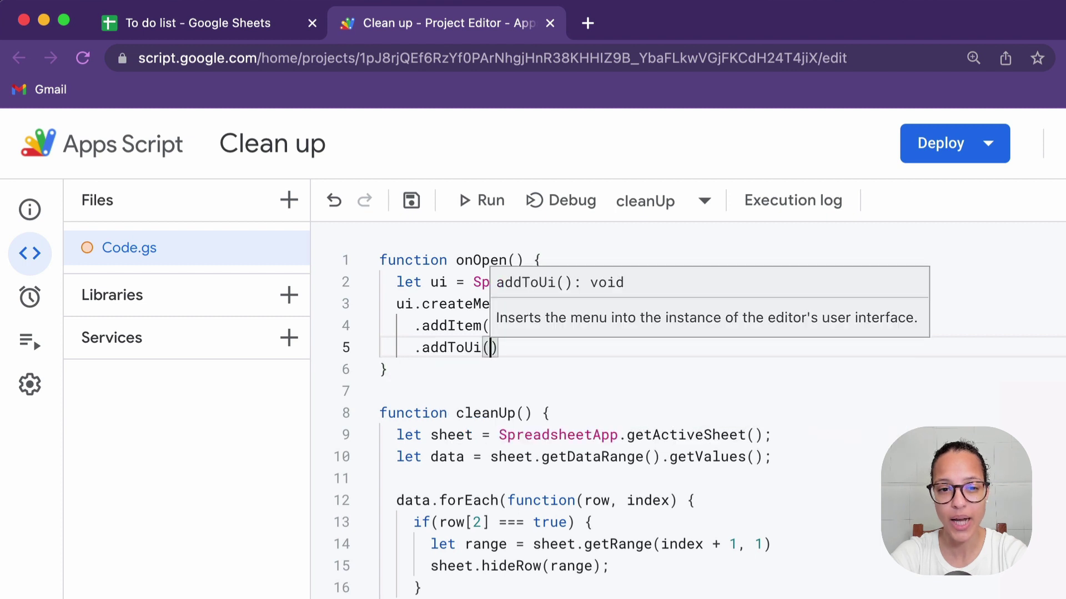
type(")")
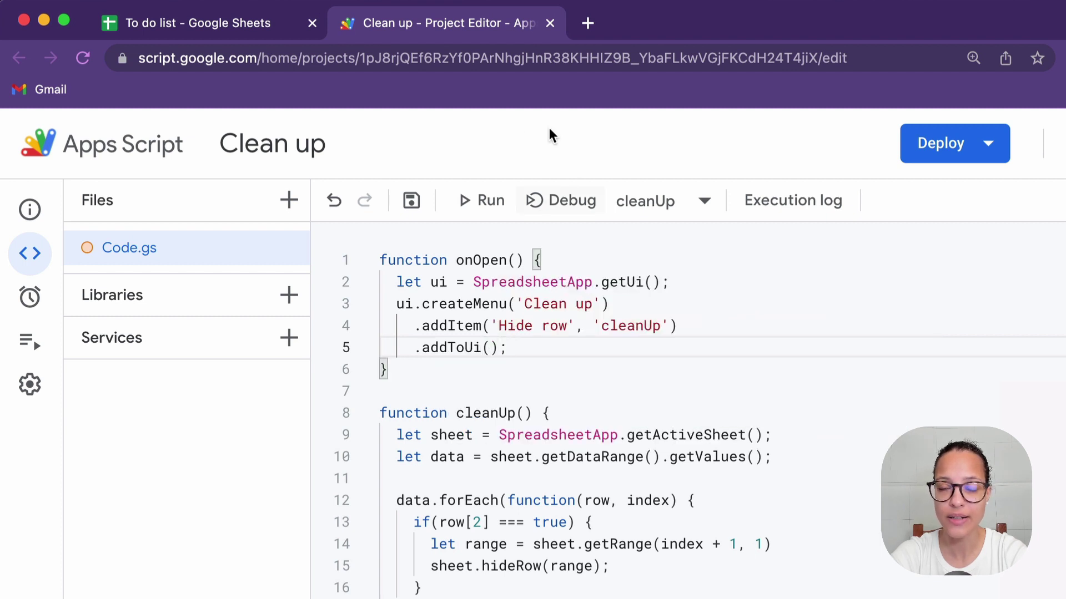
left_click(408, 200)
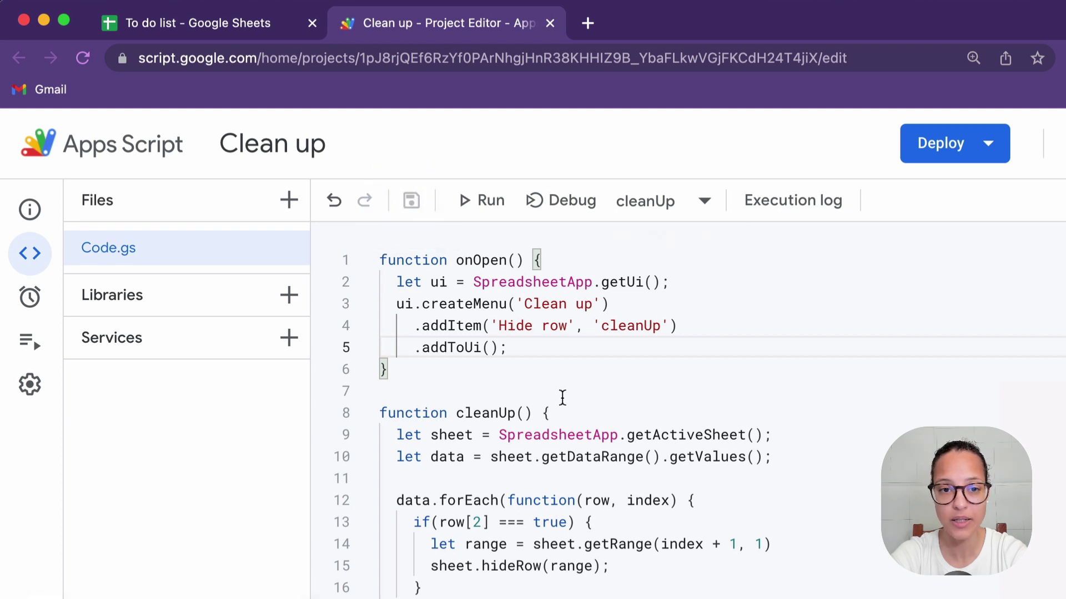
Reload the To do list spreadsheet and run Clean up > Hide row.
left_click(238, 24)
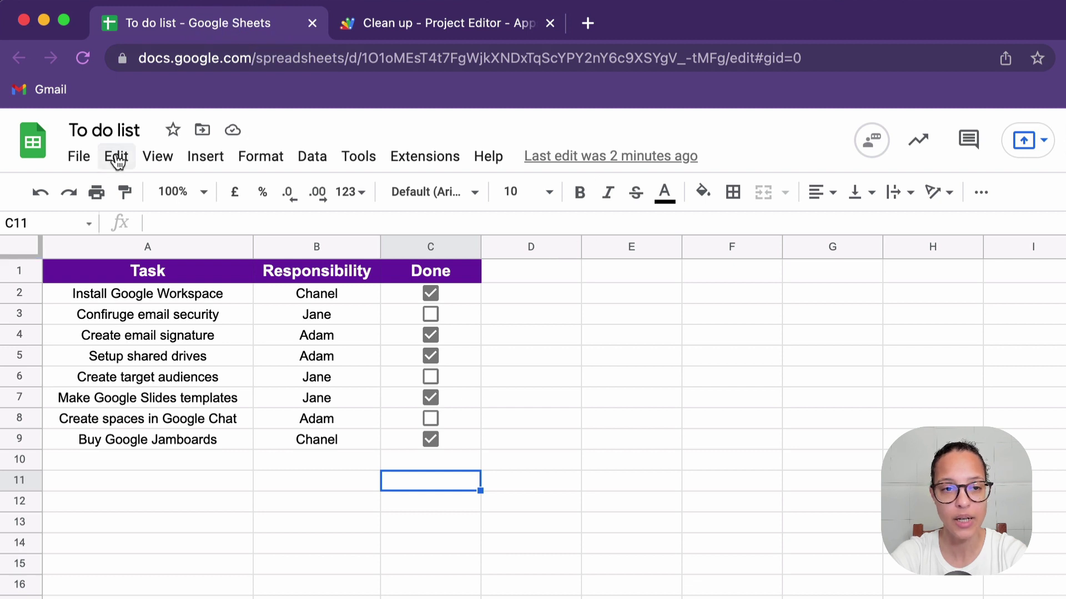
left_click(83, 61)
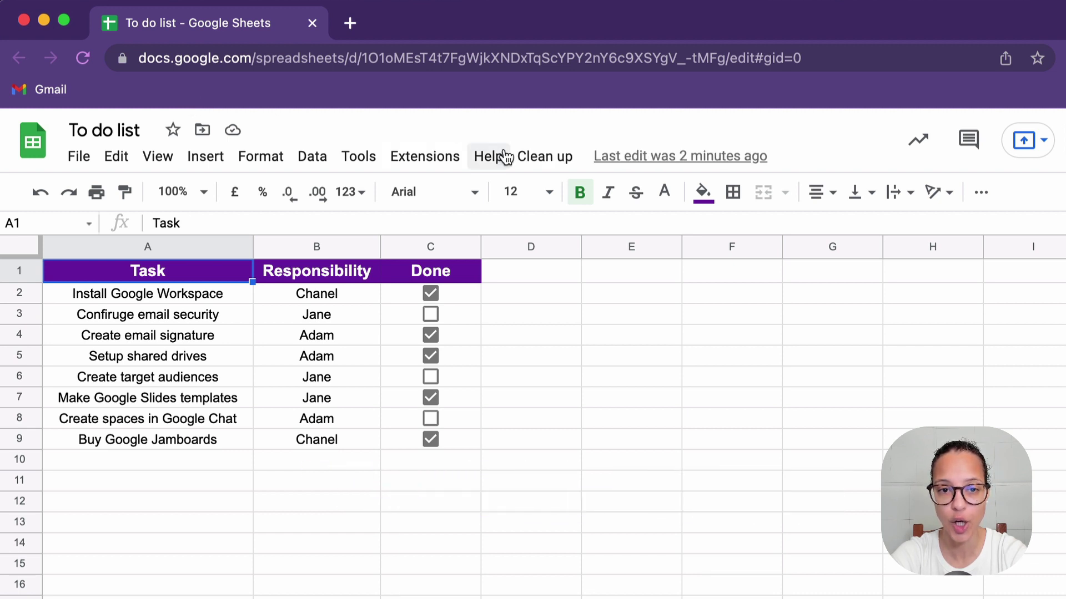
left_click(545, 155)
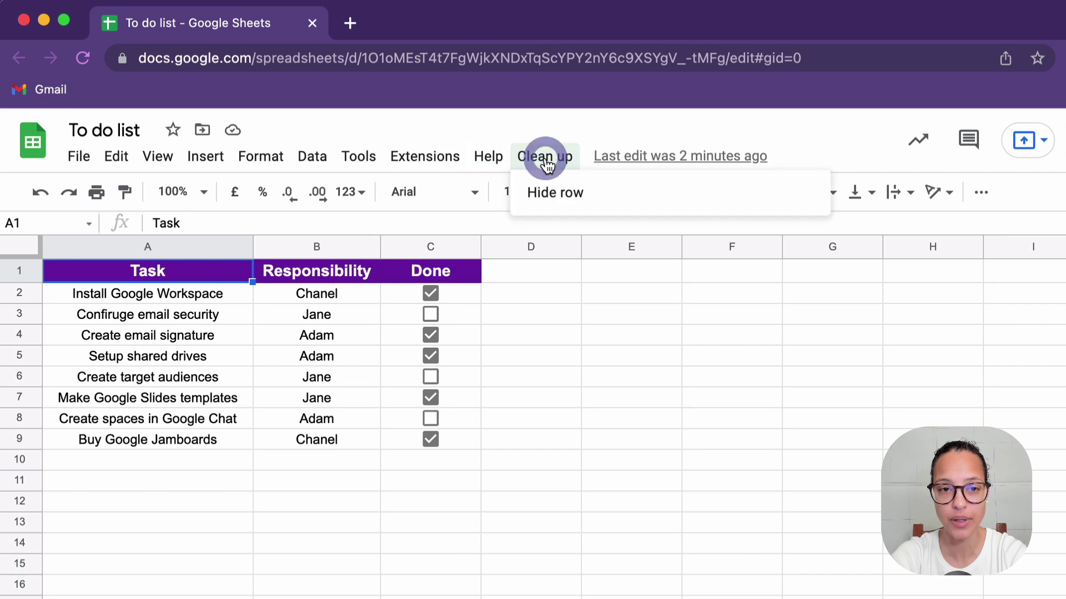
left_click(620, 197)
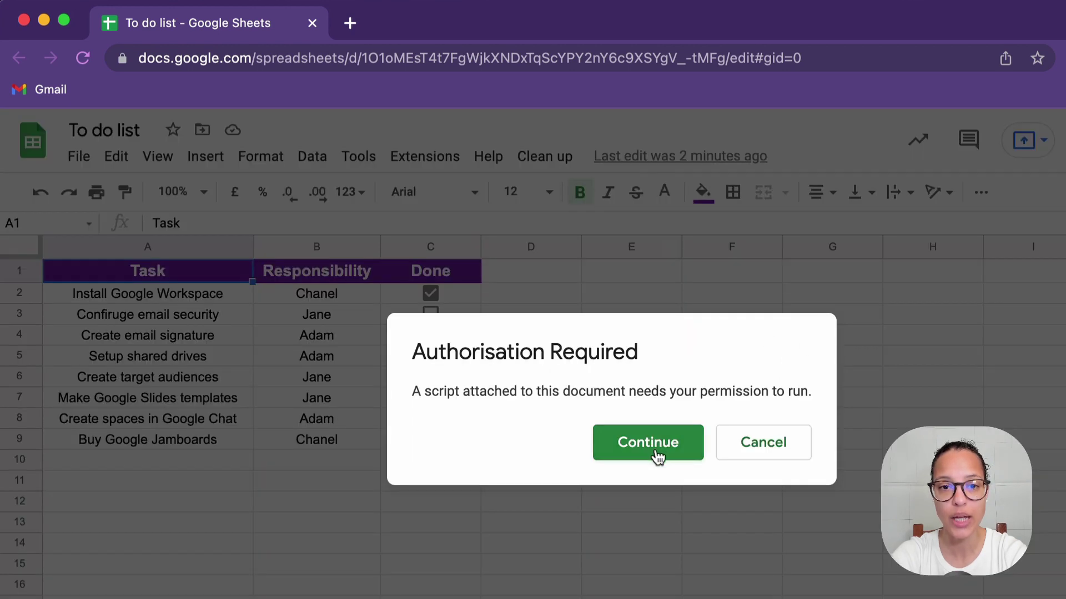
Authorise the Clean up script with the Google account and allow spreadsheet access.
left_click(658, 444)
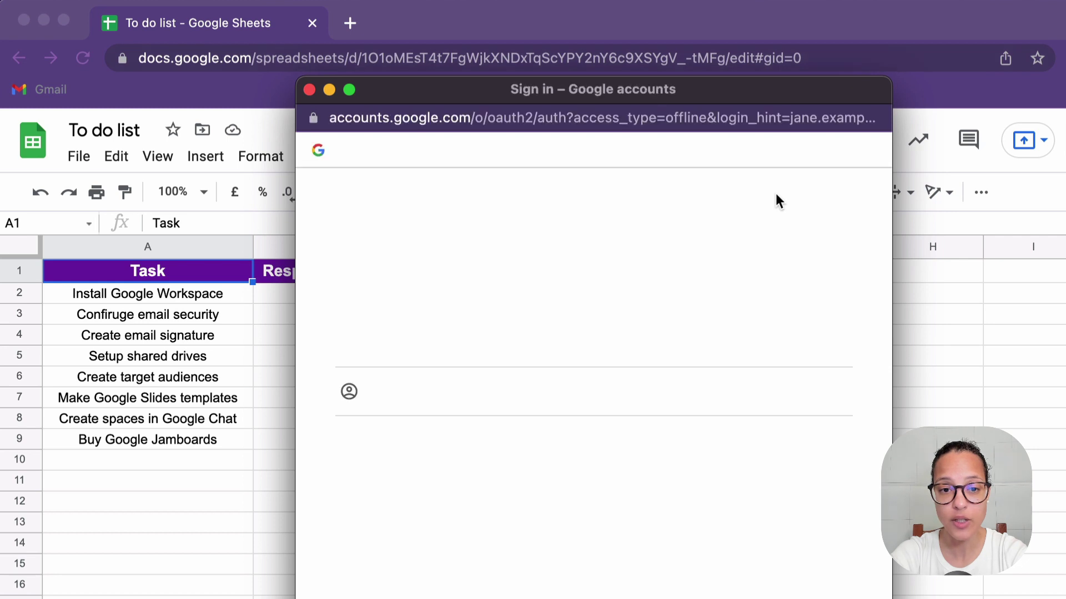
left_click(496, 335)
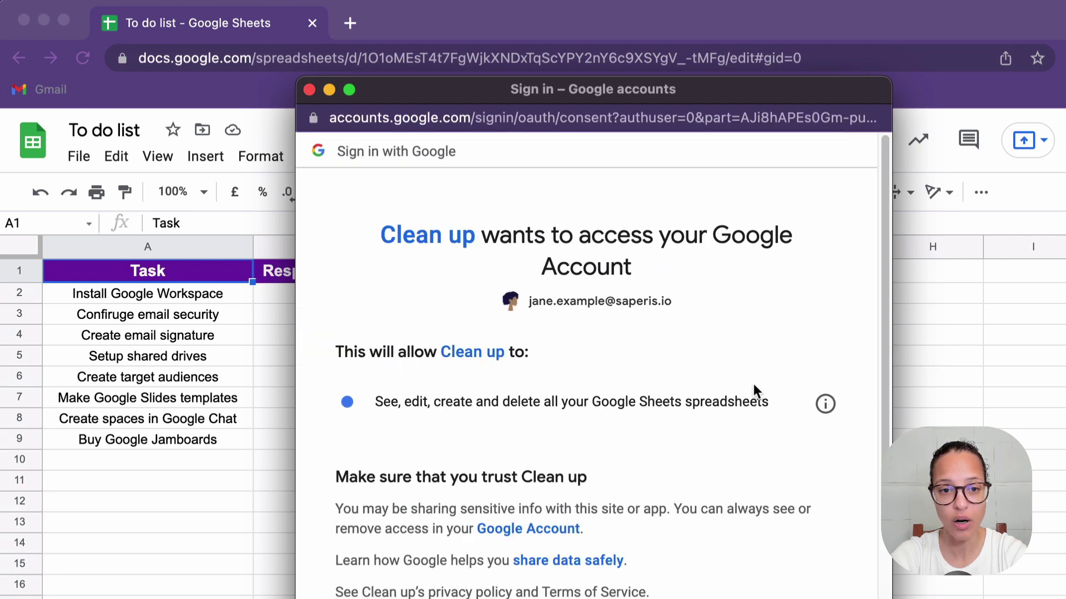
scroll(727, 389, "down", 4)
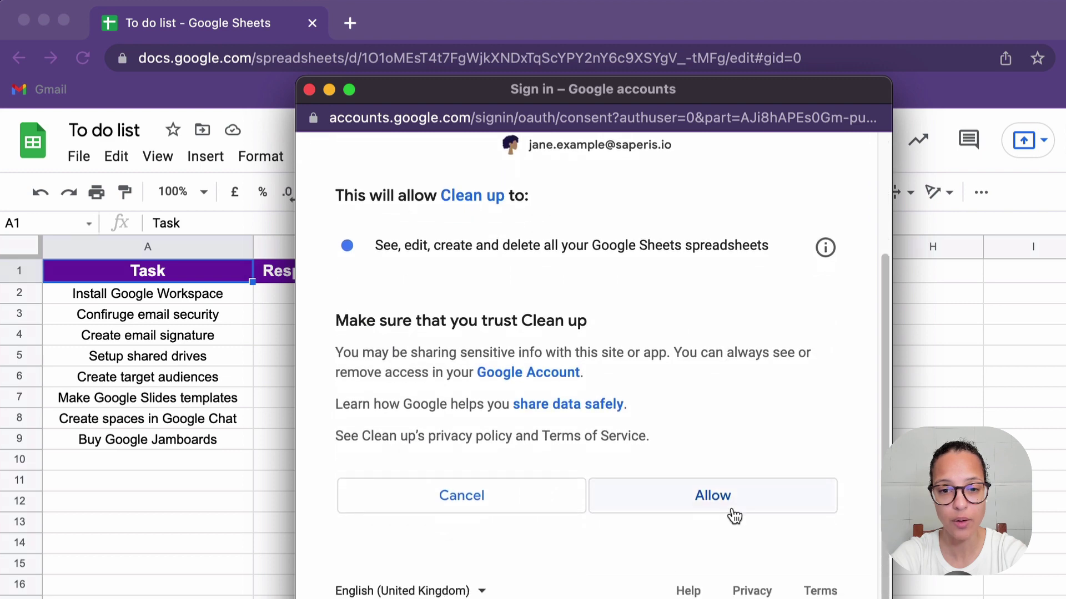
left_click(733, 500)
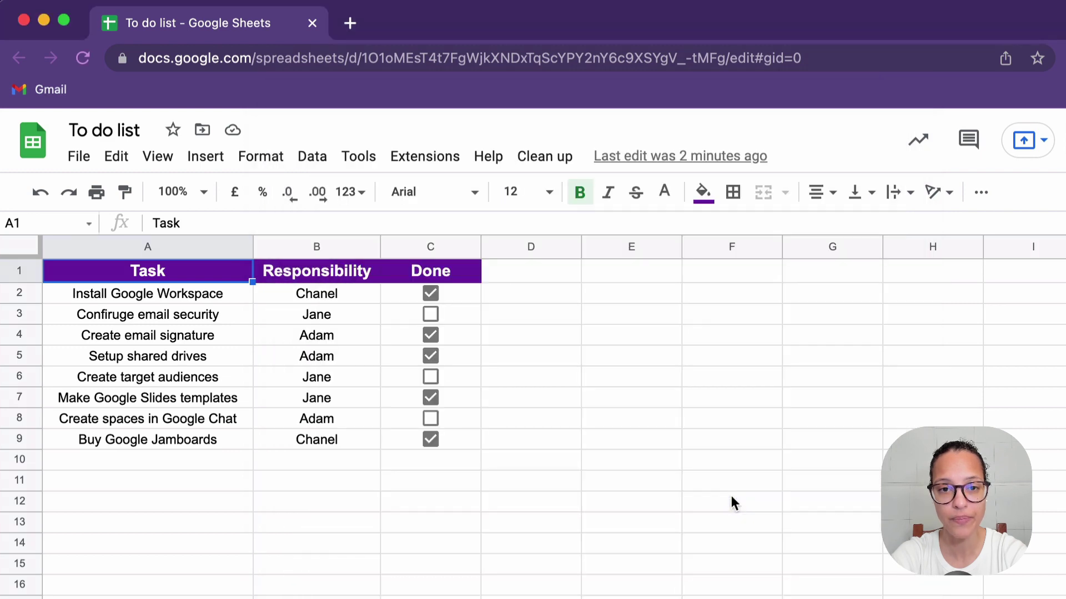
Run Hide row, tick Create target audiences, then run Hide row again.
left_click(545, 156)
left_click(555, 193)
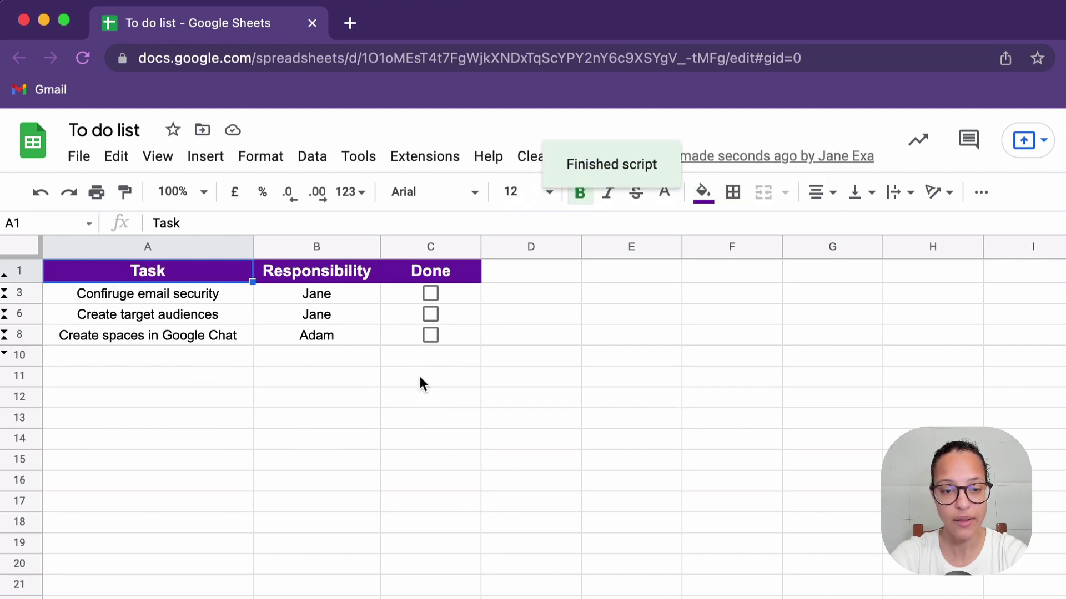
left_click(429, 314)
left_click(544, 156)
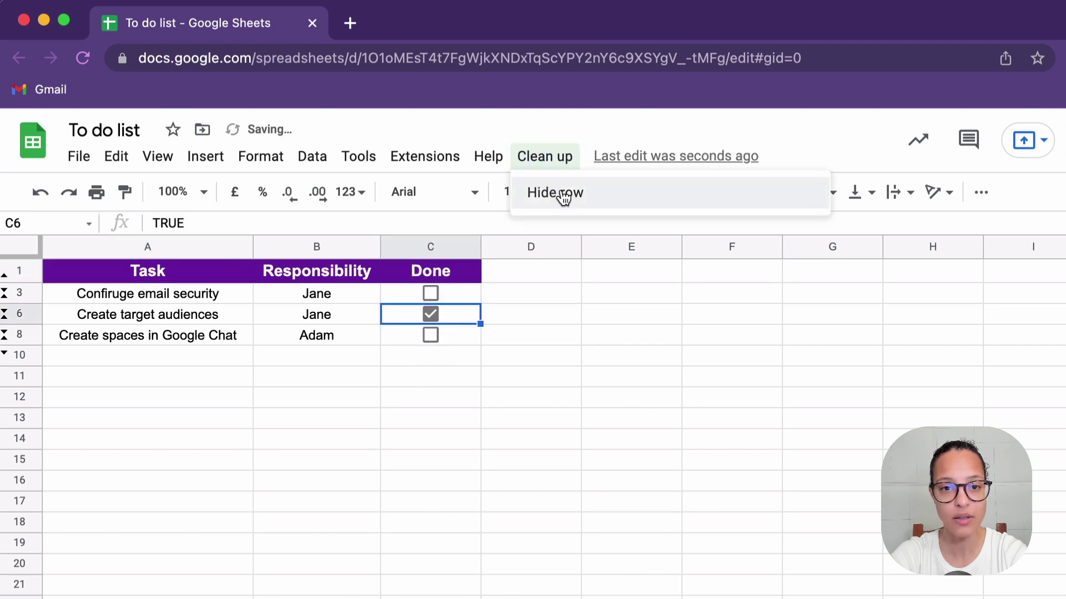
left_click(564, 195)
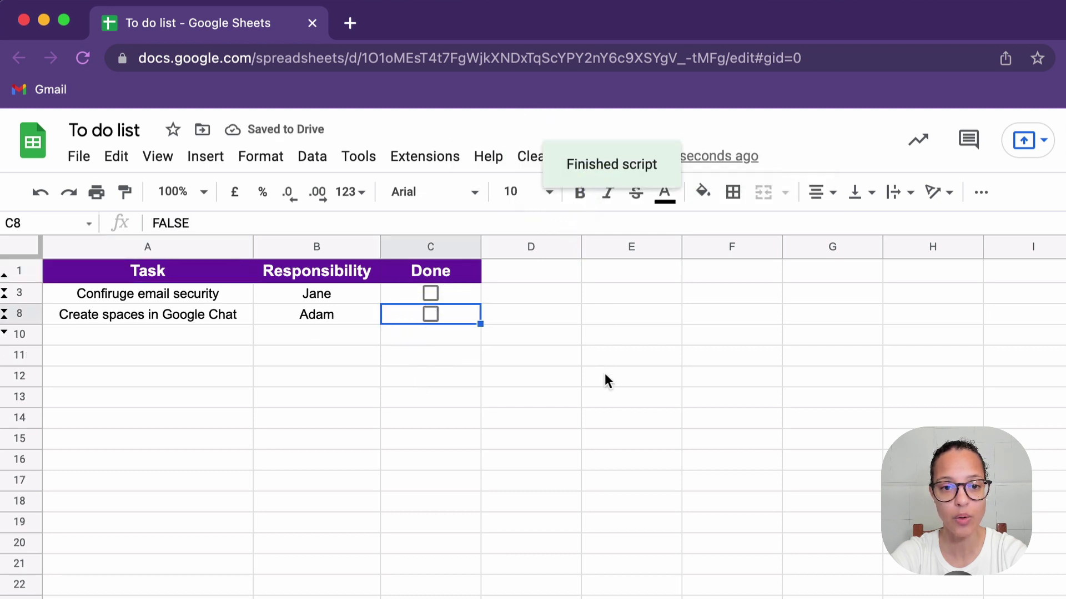